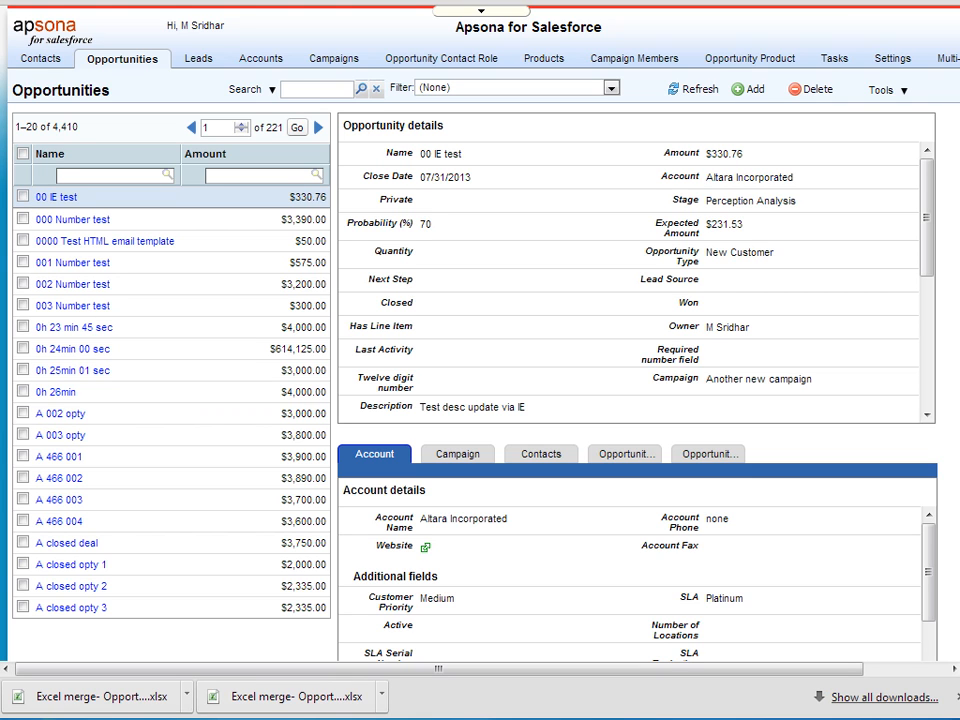
Open Simple Opportunity Funnel v2.xlsx and inspect the row 17 placeholders {{OpptyName}} and {{WhenCloses}}.
left_click(955, 698)
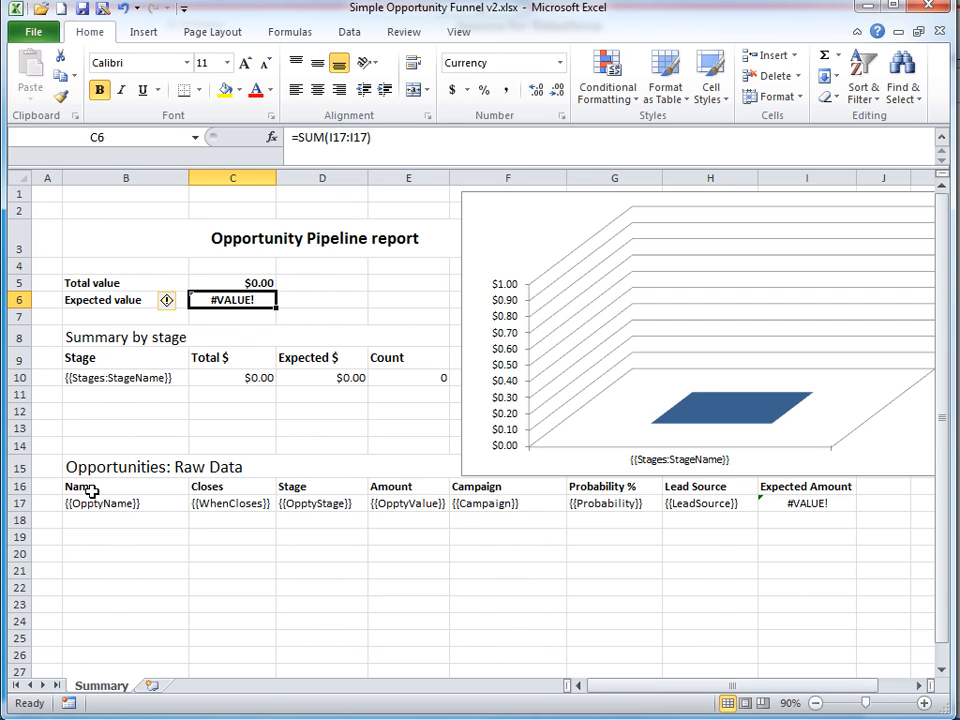
left_click_drag(71, 504, 832, 519)
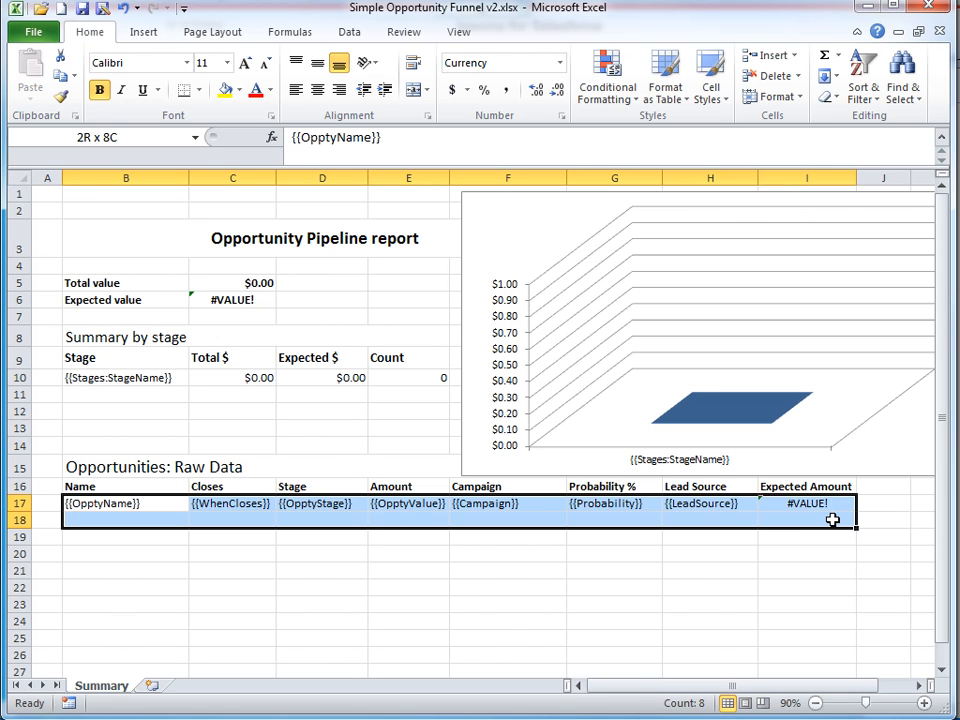
left_click_drag(832, 519, 832, 519)
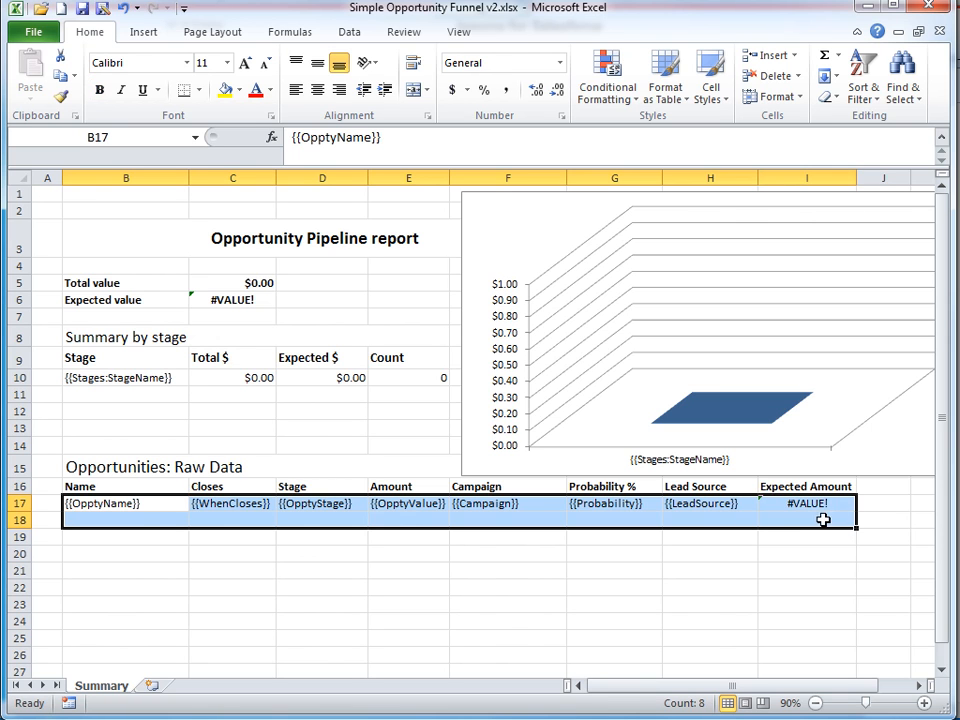
left_click(99, 500)
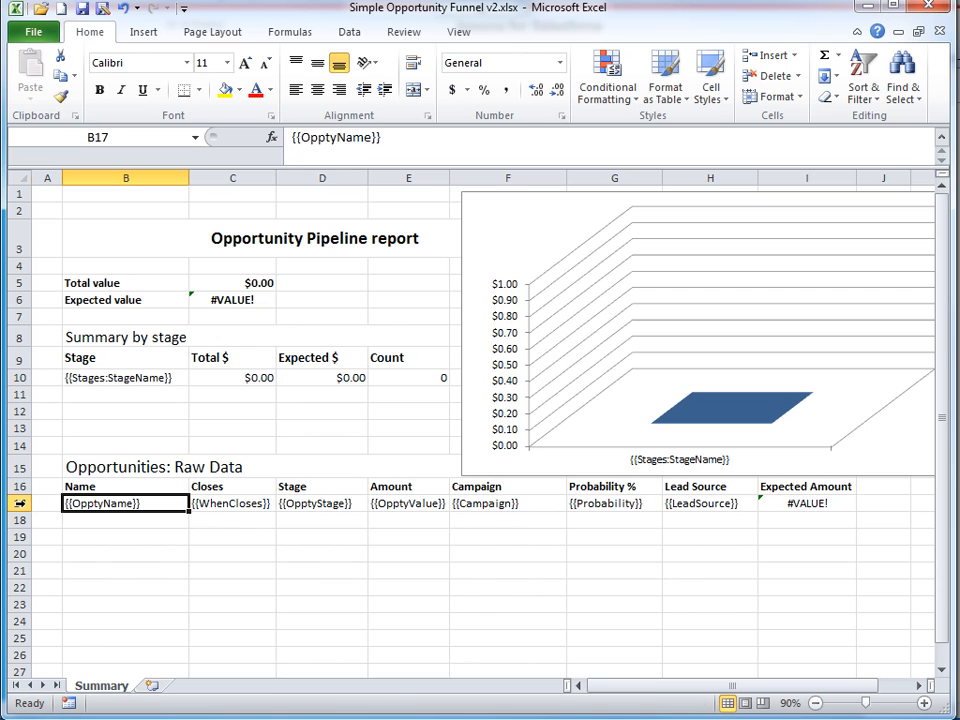
left_click(19, 504)
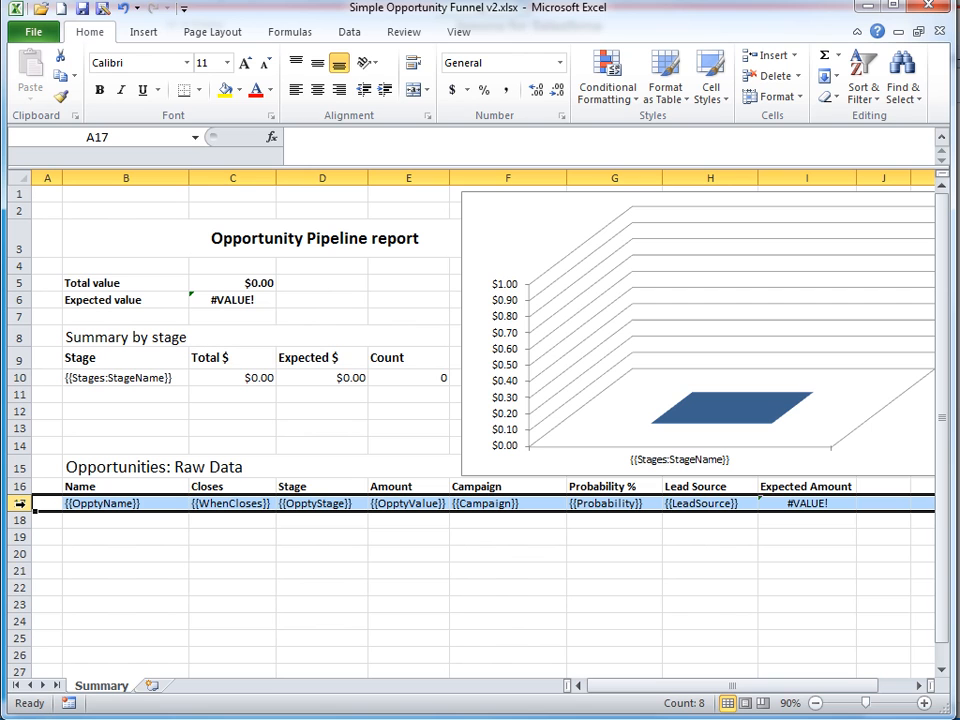
left_click(141, 503)
left_click(248, 502)
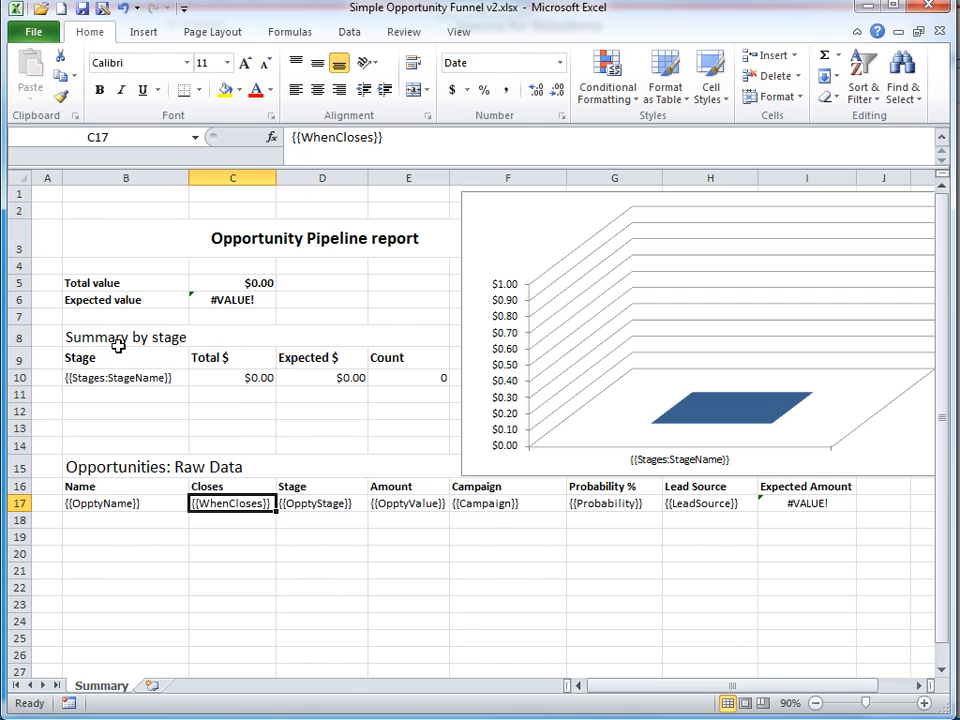
left_click(92, 377)
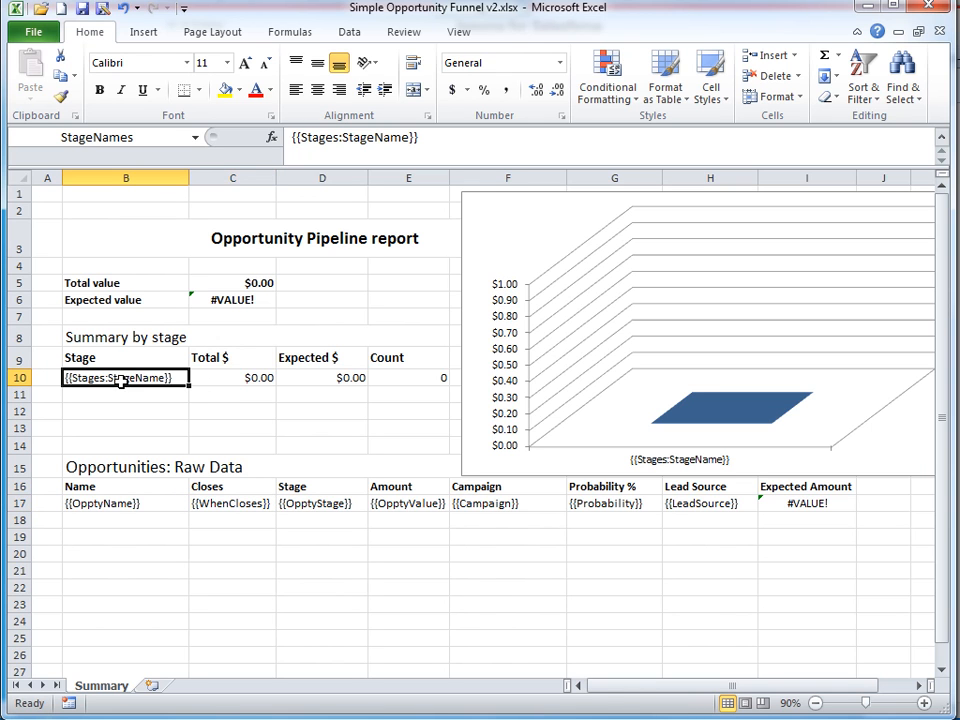
left_click(20, 377)
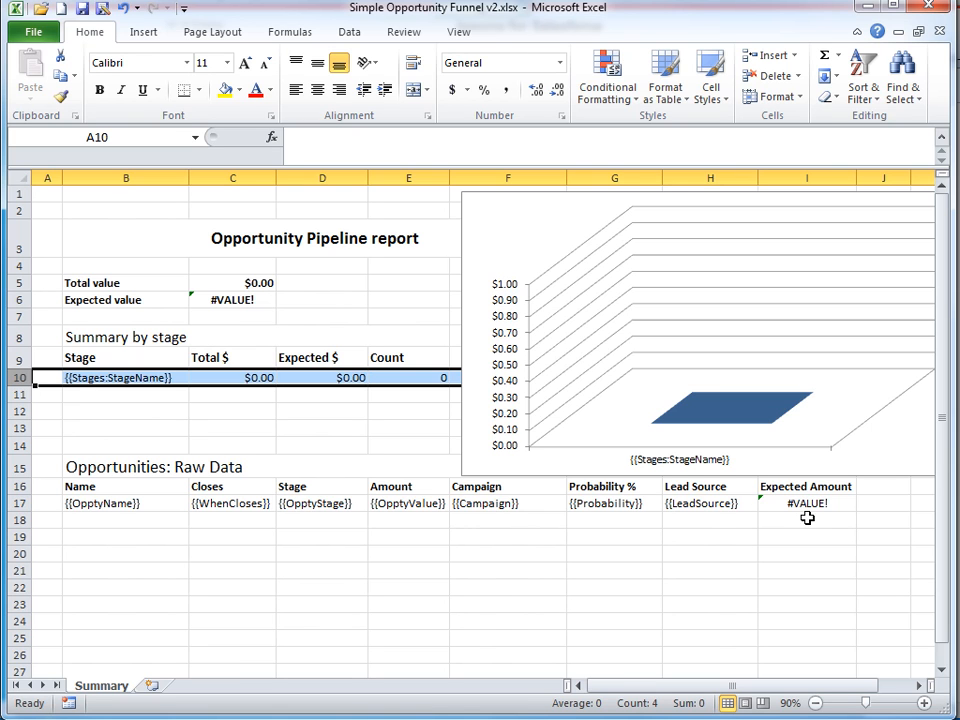
left_click(840, 505)
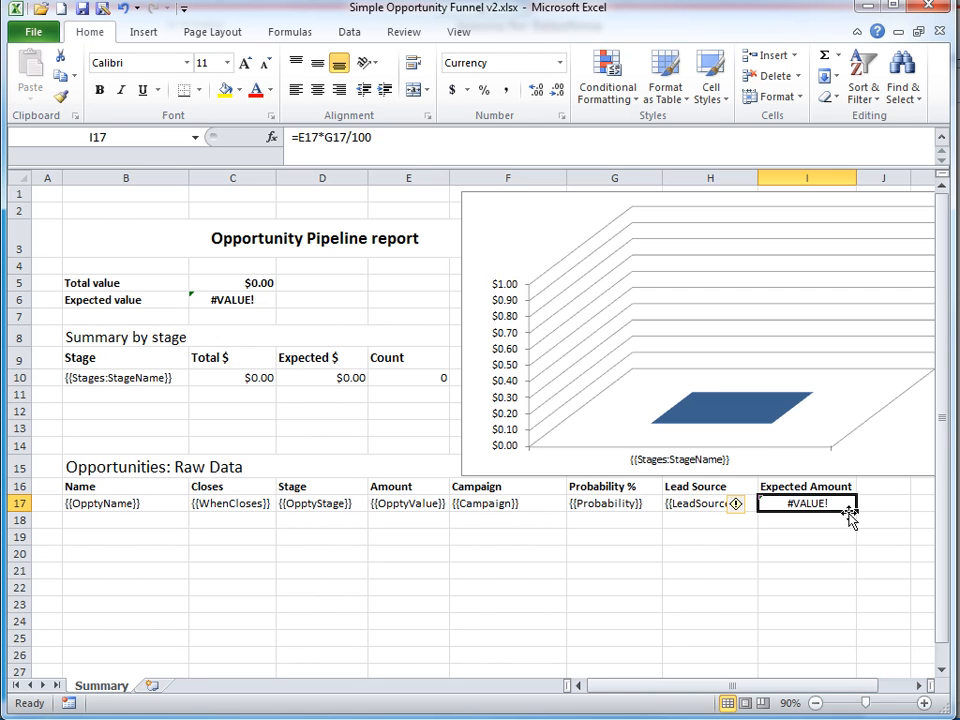
left_click(399, 140)
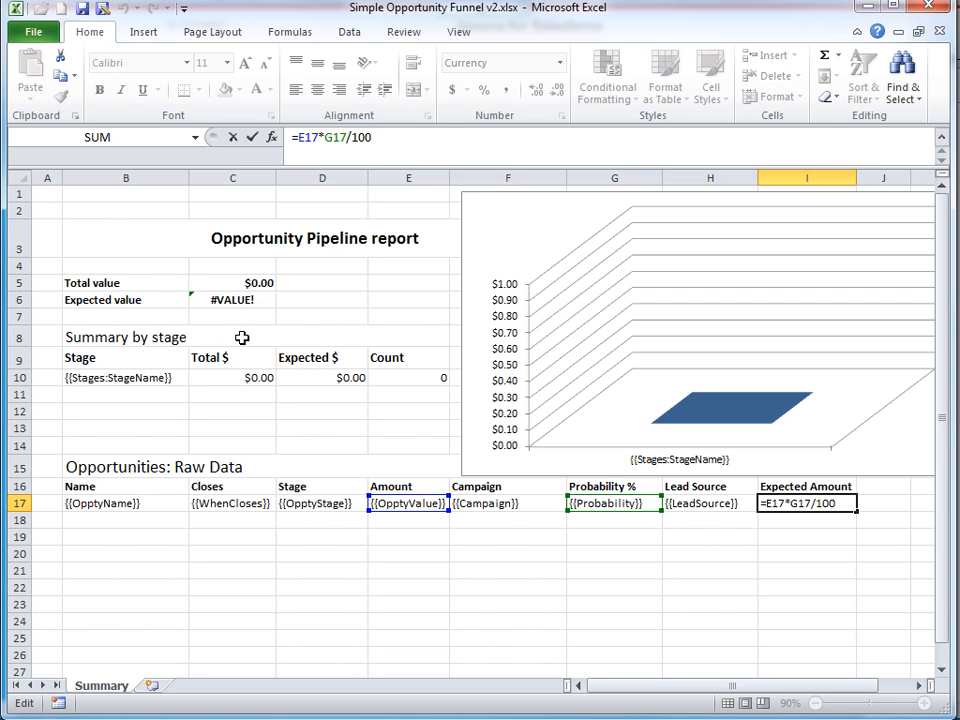
left_click(255, 285)
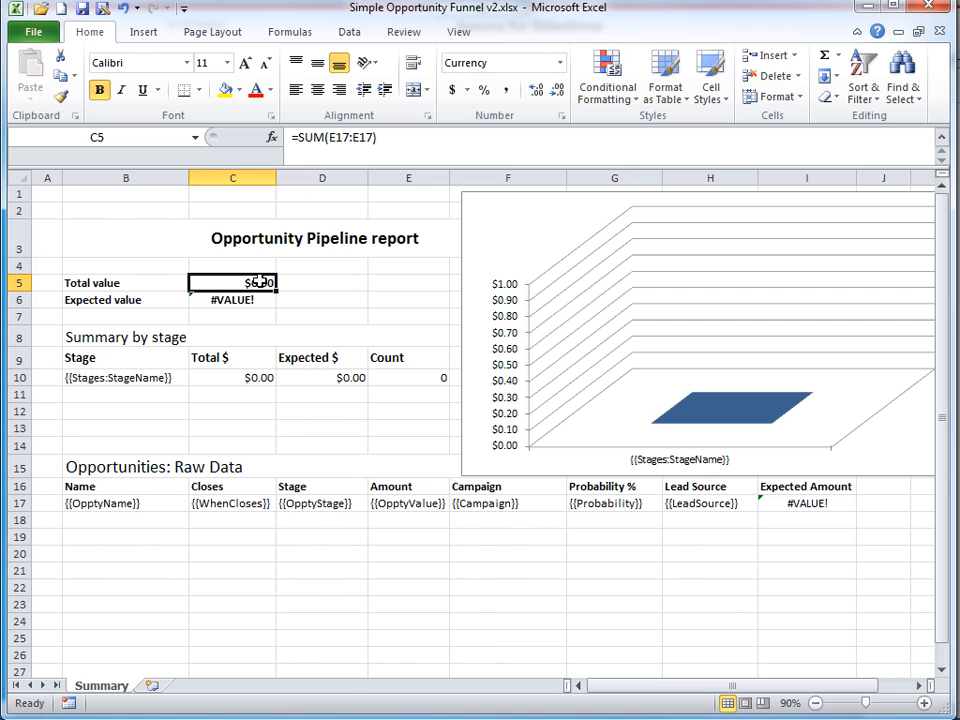
left_click(386, 143)
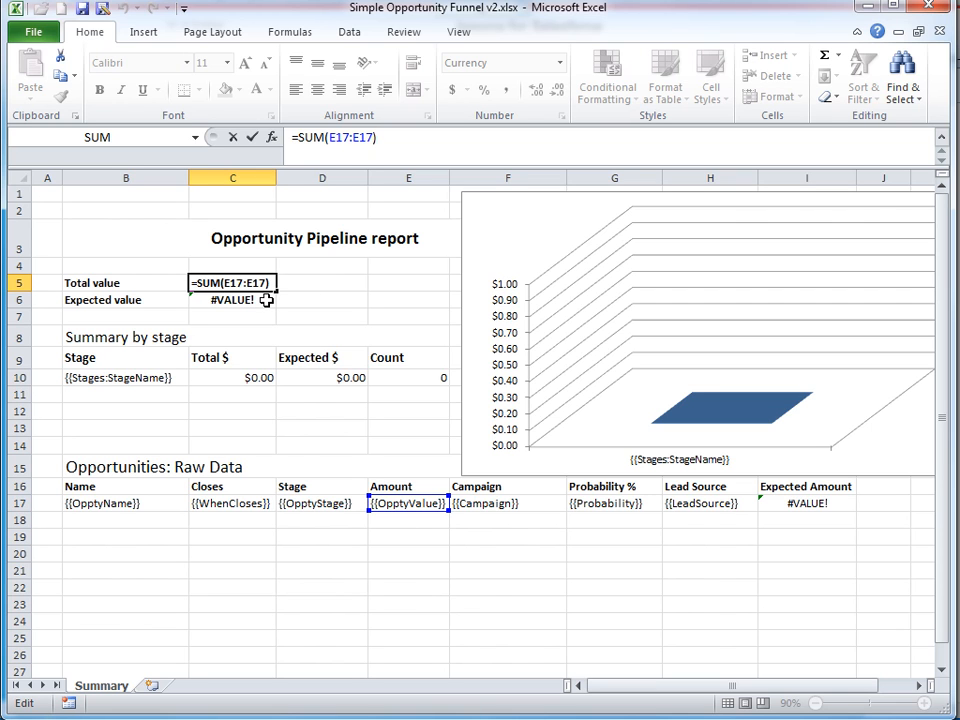
left_click(258, 380)
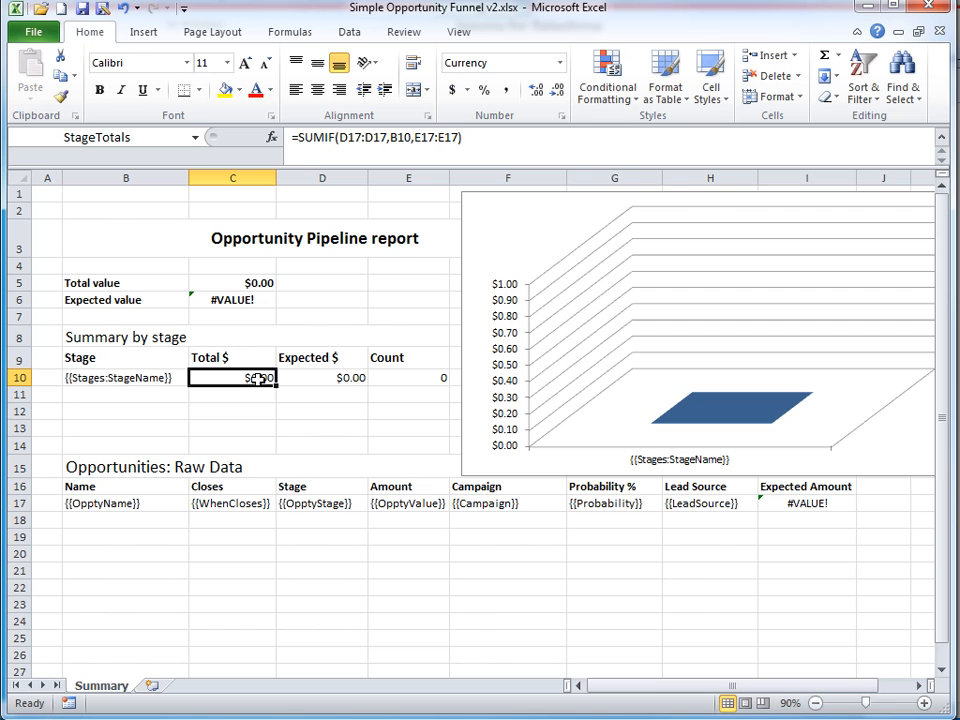
left_click(494, 151)
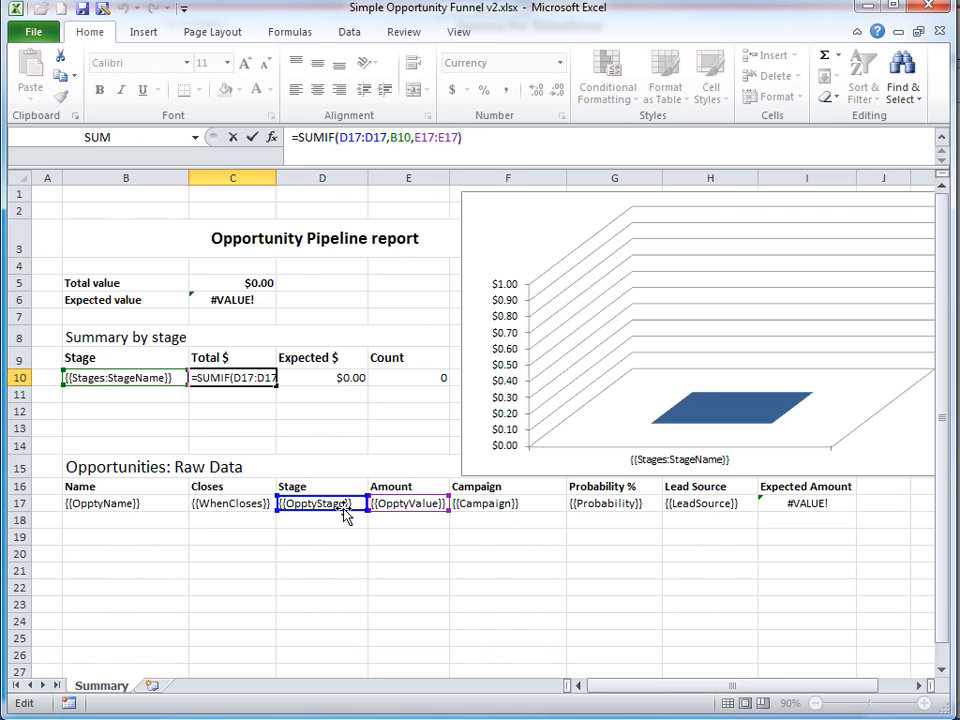
left_click(318, 377)
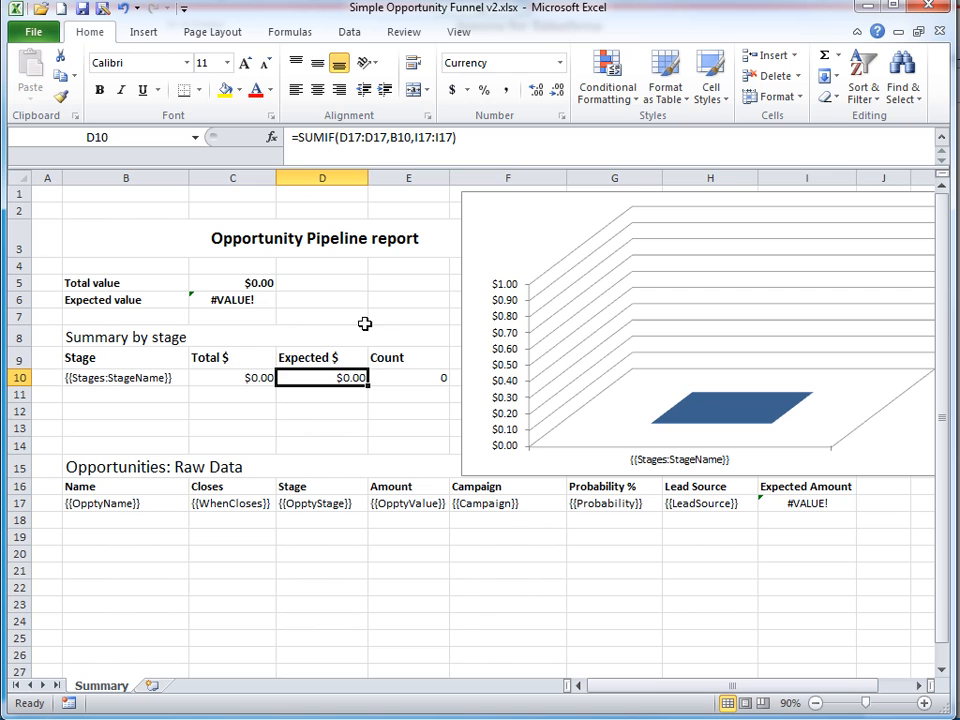
left_click(465, 144)
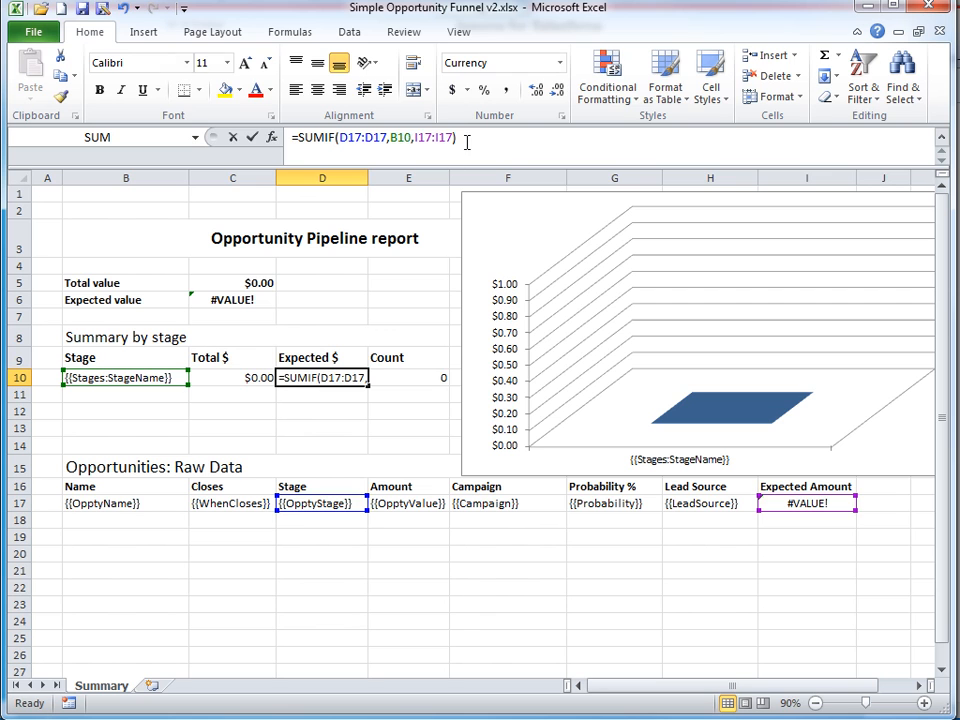
left_click(429, 379)
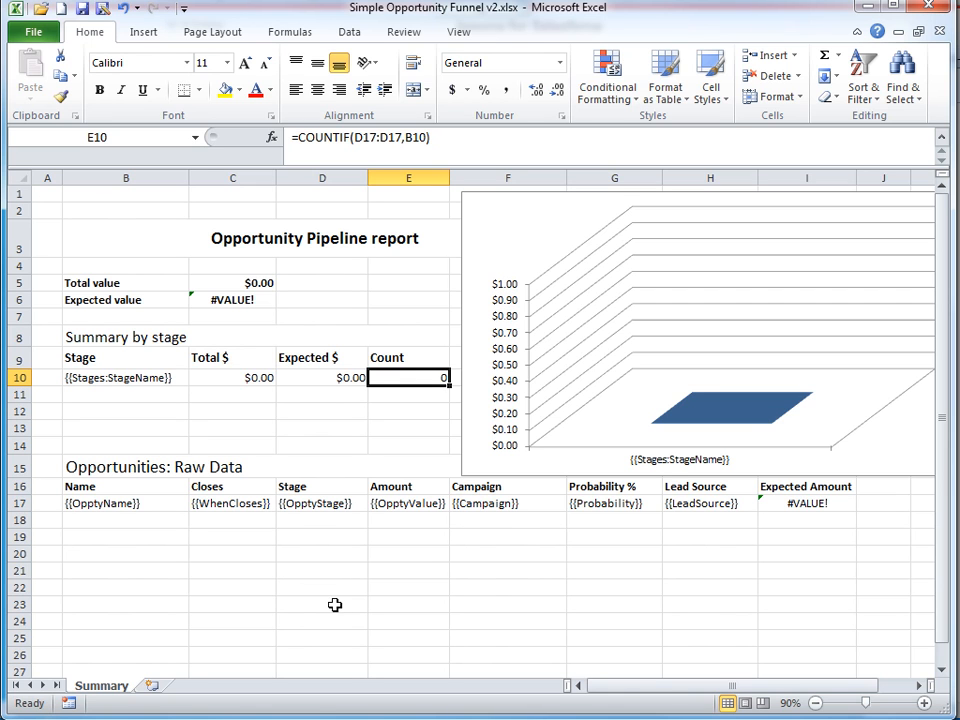
Check the chart series' named ranges and the {{OpptyName}} placeholder text in B17.
left_click(750, 422)
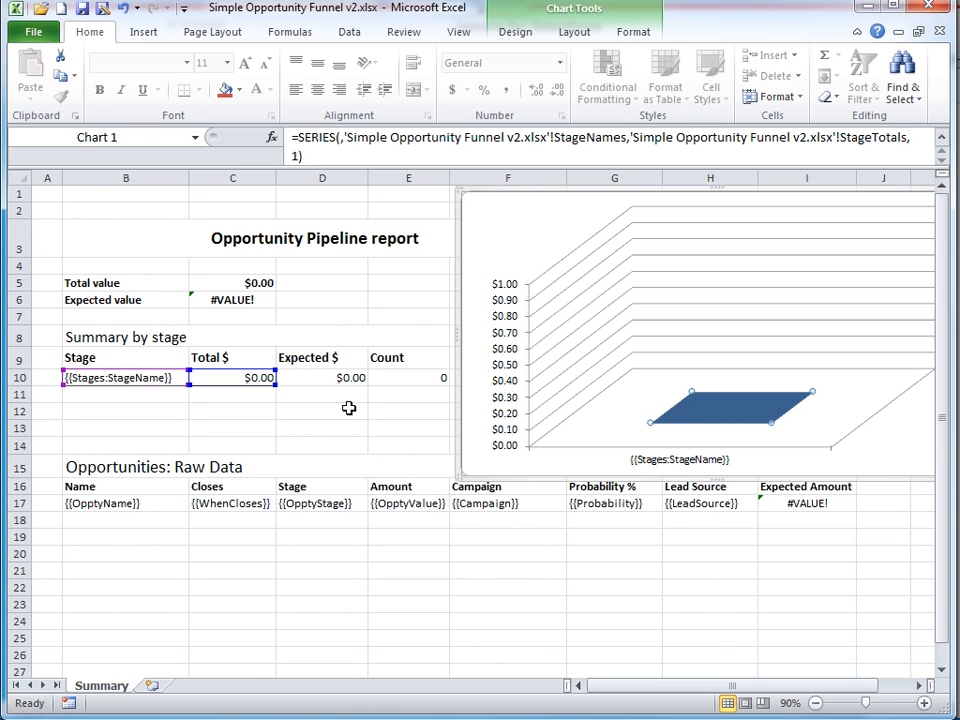
left_click(162, 505)
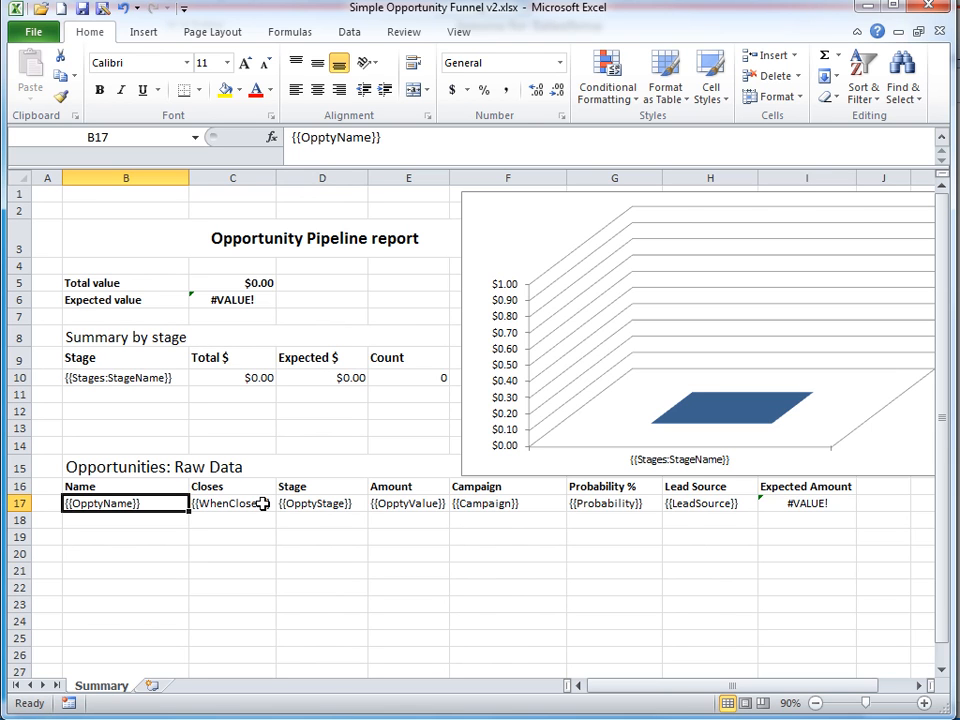
left_click(316, 143)
left_click(402, 136)
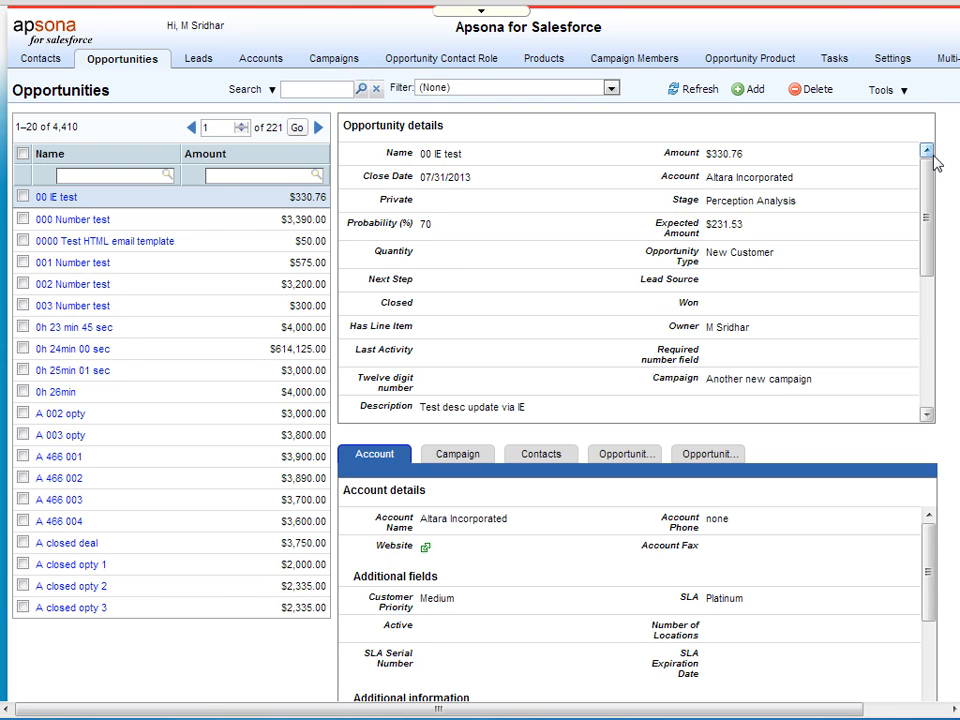
Apply the Funnel demo filter to get 13 opportunities, then start Tools > Merge/Mail.
mouse_move(886, 349)
left_click(469, 91)
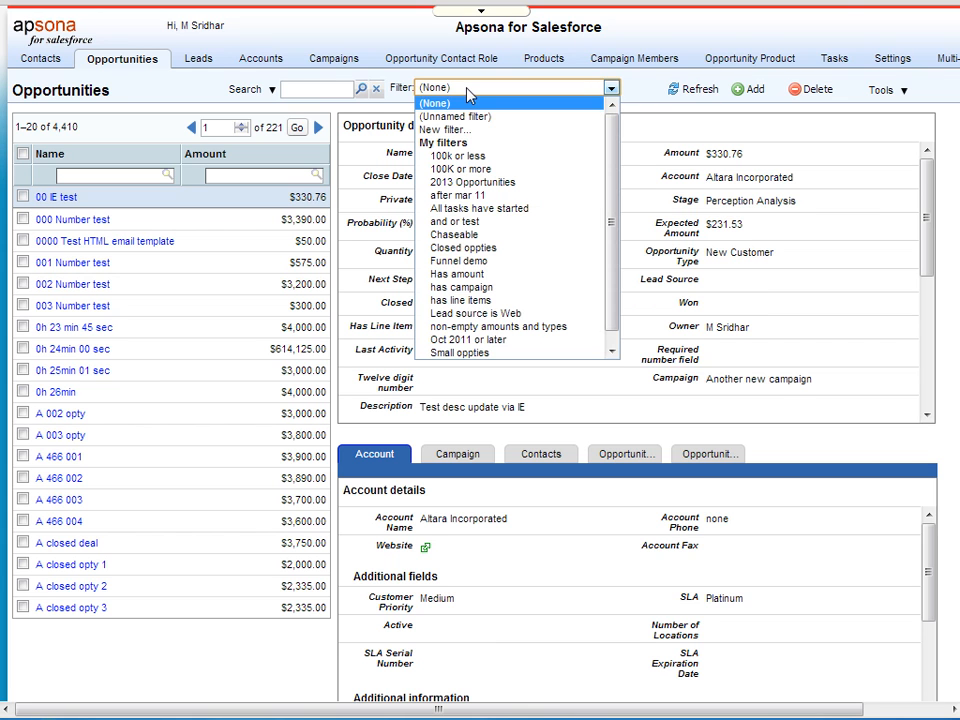
left_click(481, 263)
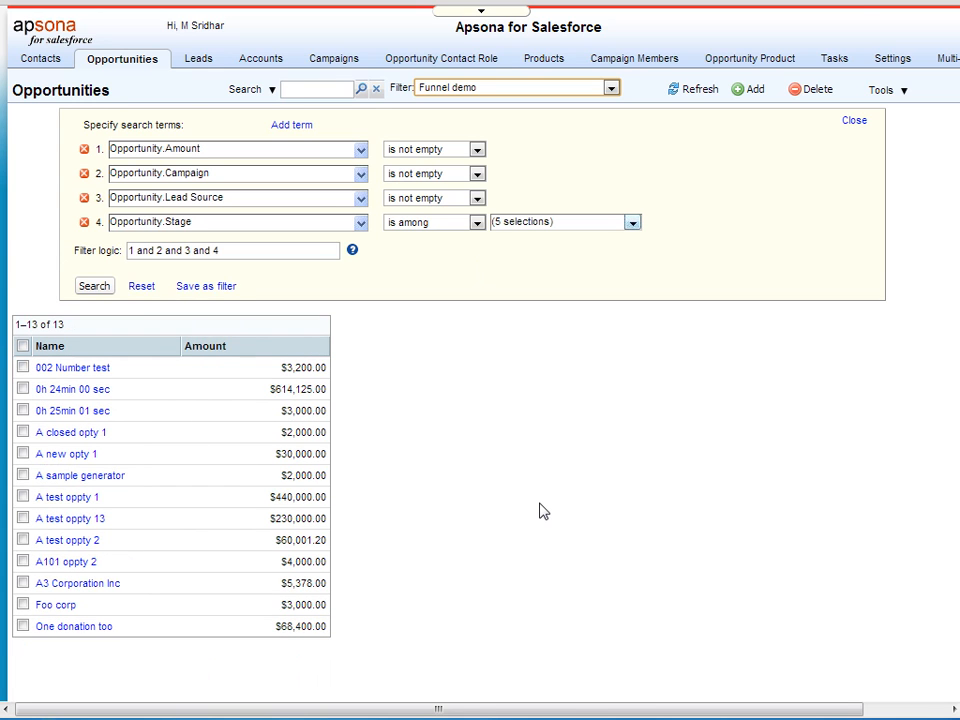
left_click(893, 92)
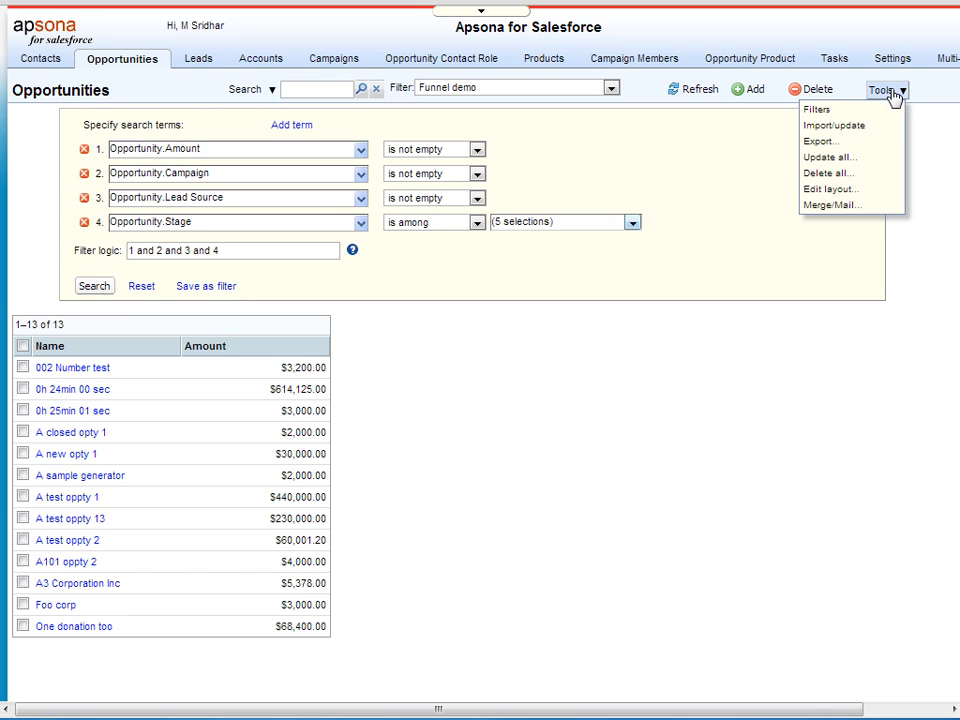
left_click(835, 205)
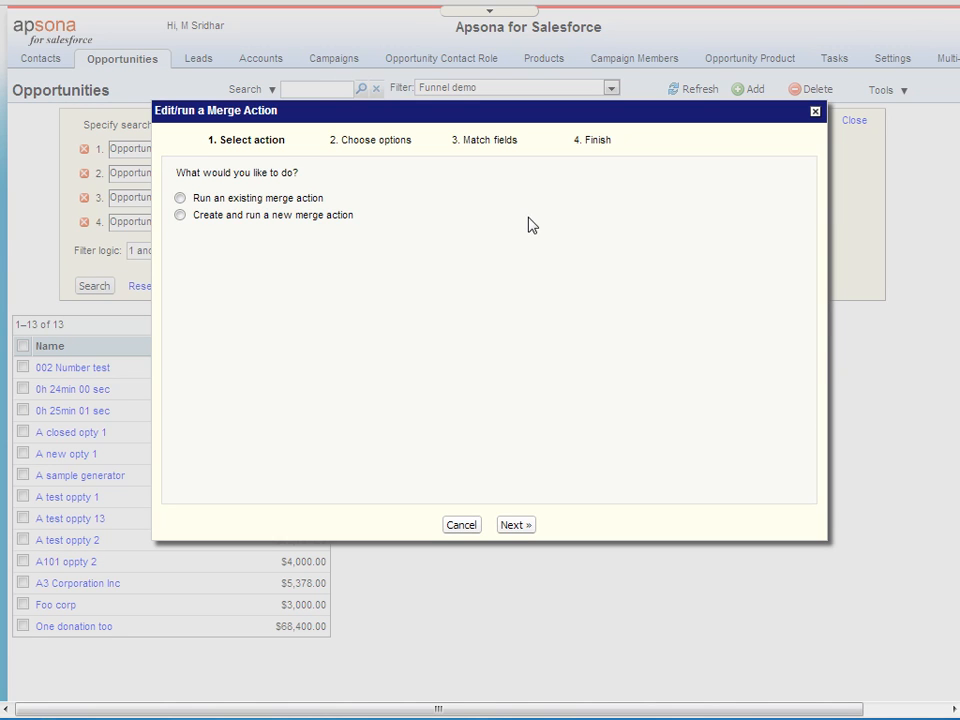
Choose Create and run a new merge action of type Spreadsheet (.xlsx) merge.
left_click(298, 218)
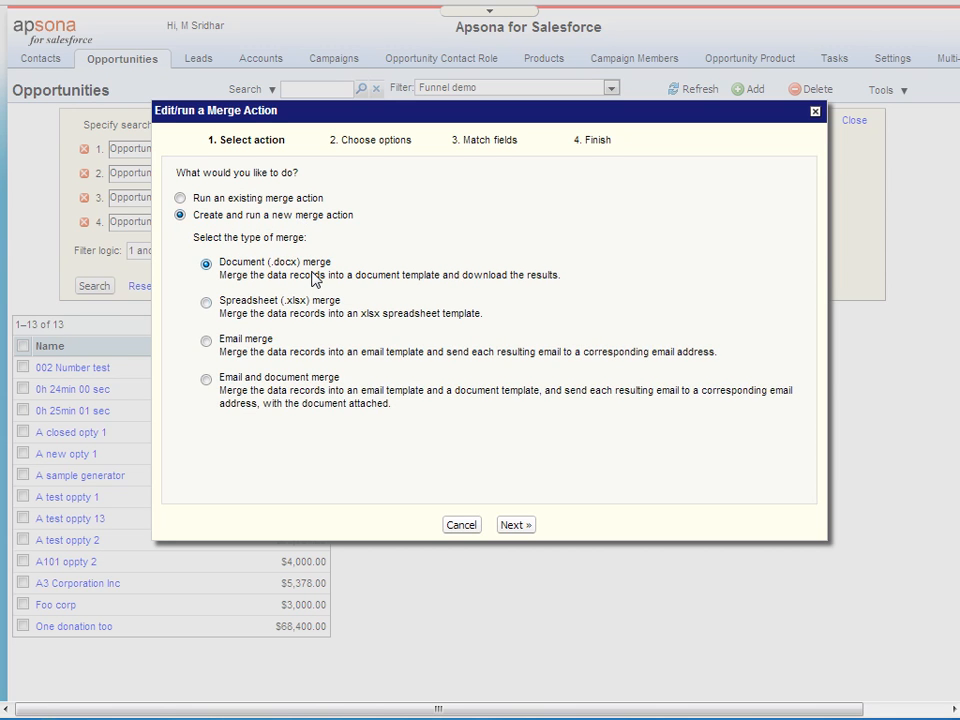
left_click(317, 314)
Select Simple Opportunity Funnel xlsx v2 as the spreadsheet template and continue.
left_click(529, 527)
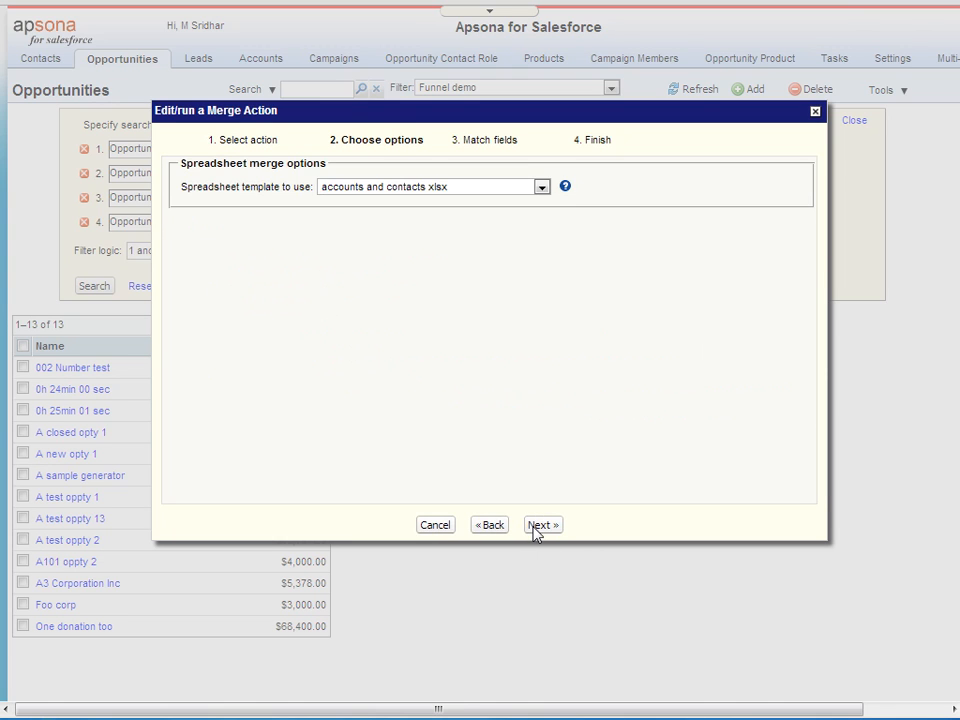
left_click(489, 190)
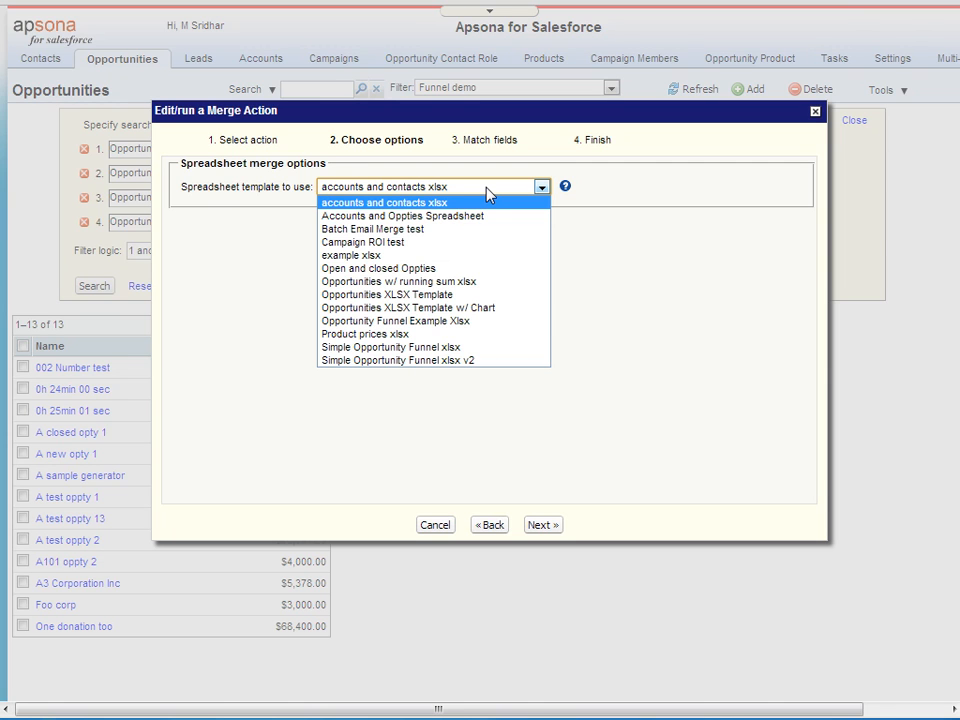
left_click(437, 362)
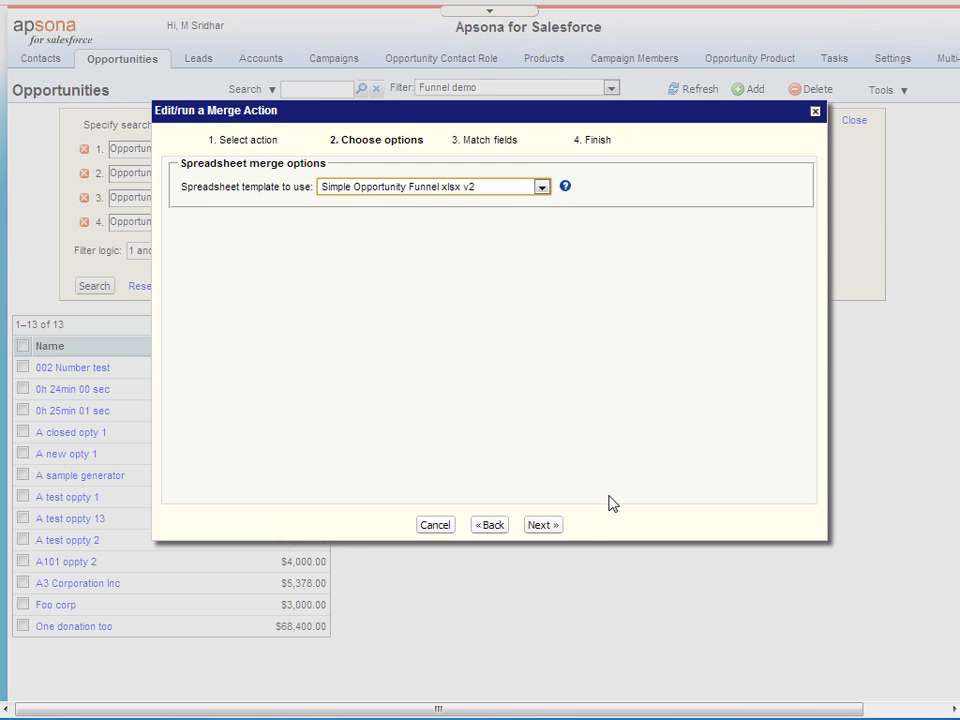
left_click(549, 527)
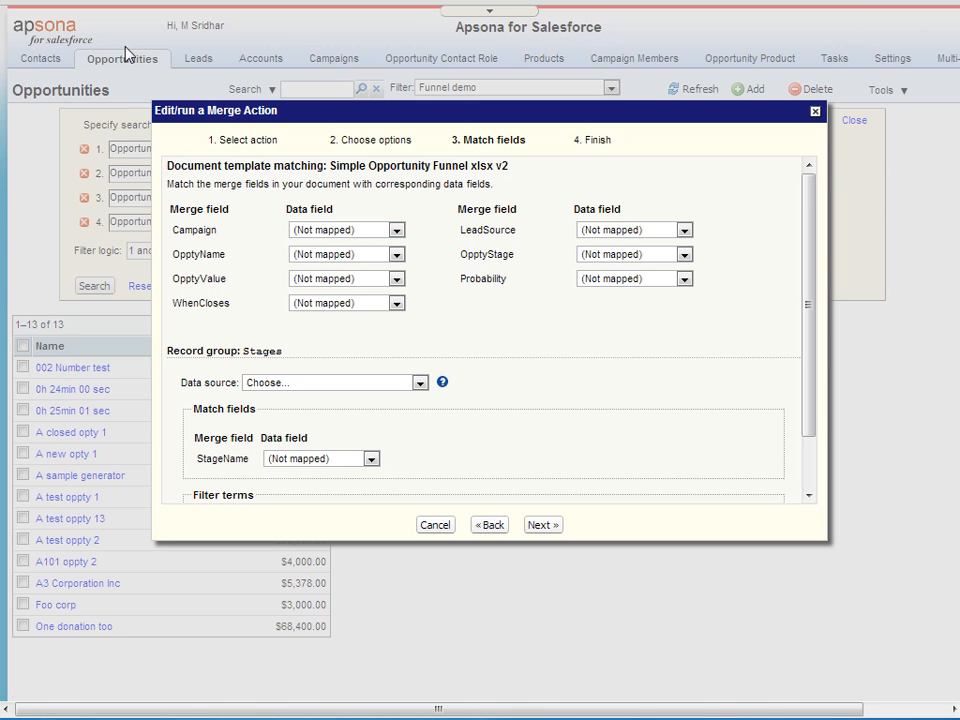
Map Campaign, OpptyName, OpptyValue and WhenCloses to Campaign, Name, Amount and Close Date.
double_click(195, 230)
left_click(390, 232)
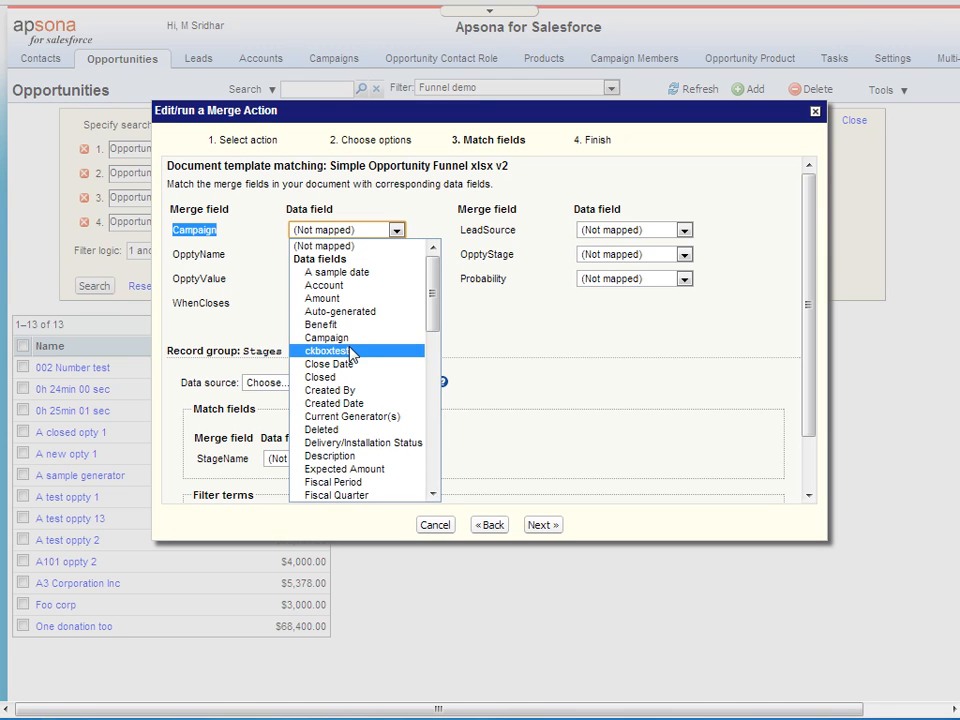
left_click(350, 338)
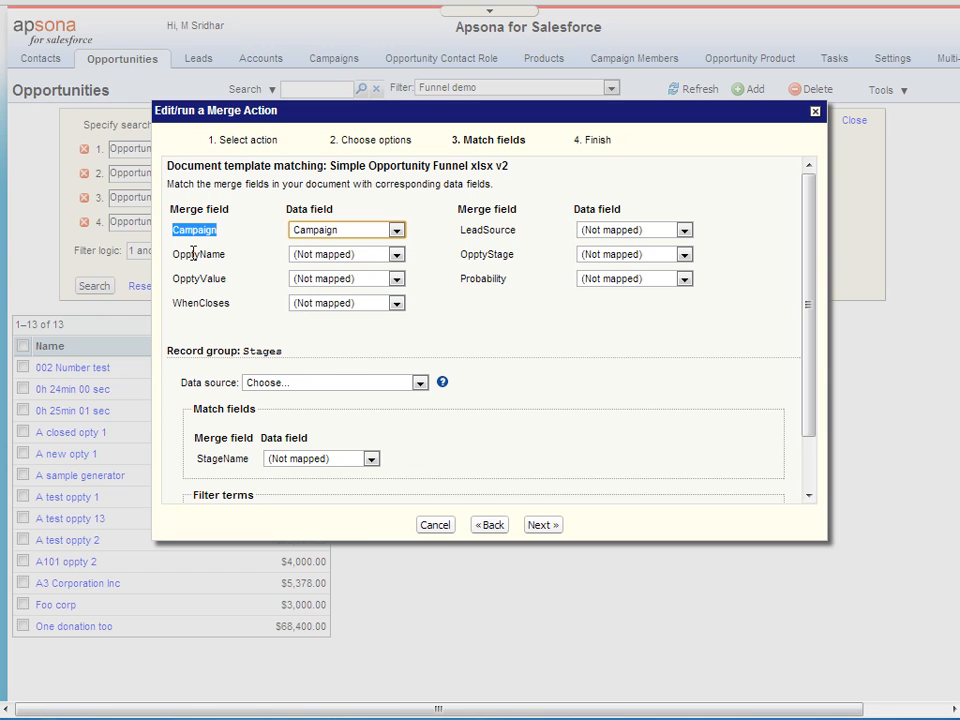
left_click(368, 256)
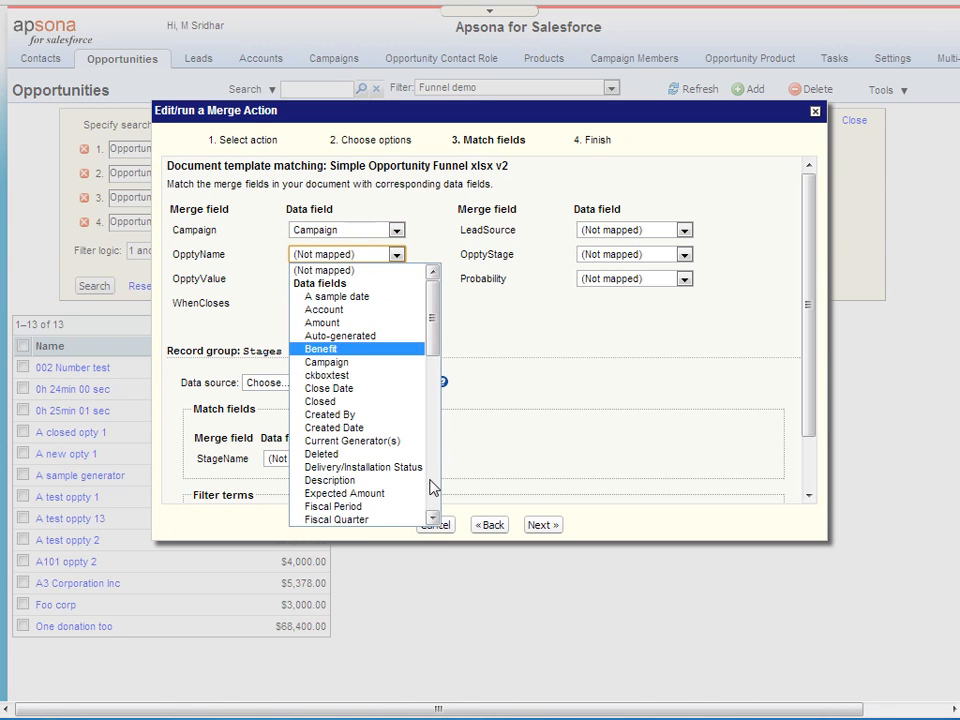
scroll(433, 487, "down", 6)
left_click(379, 454)
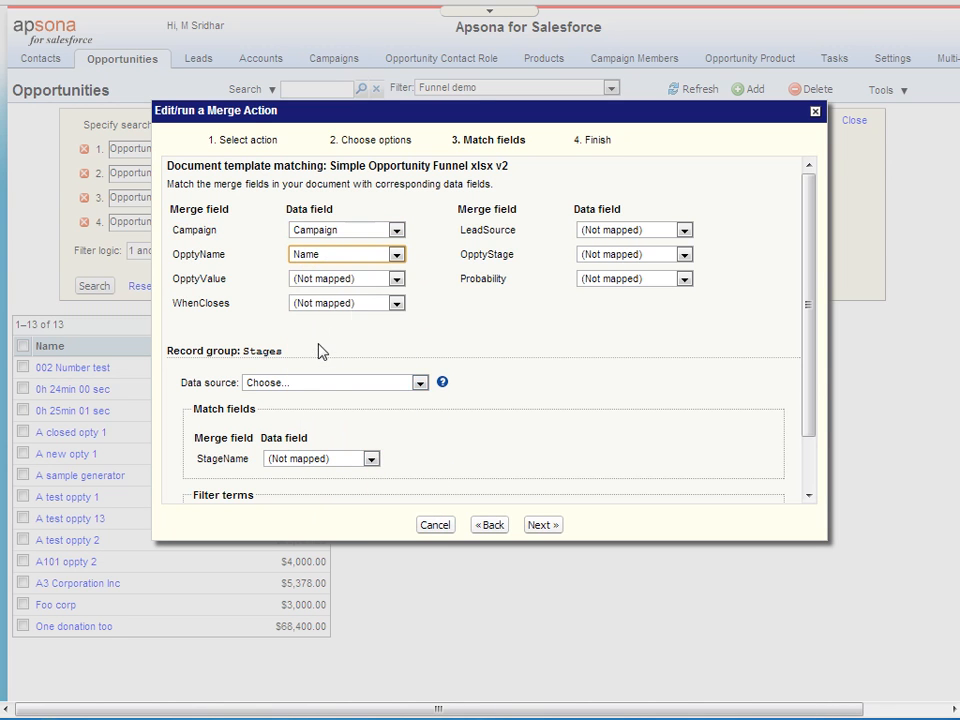
left_click(360, 280)
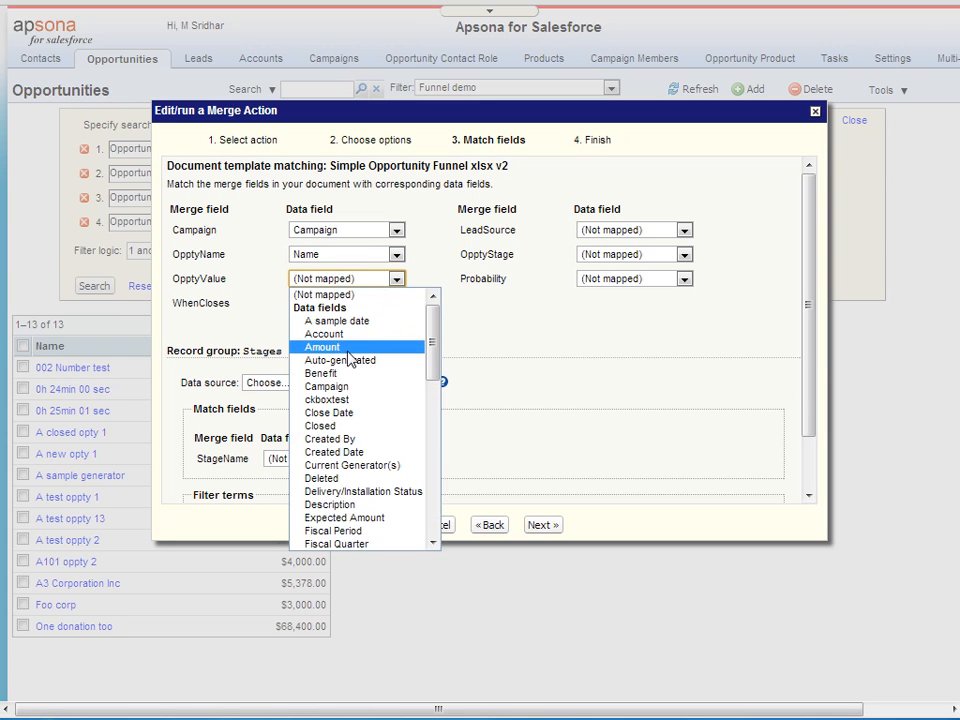
left_click(330, 347)
left_click(365, 305)
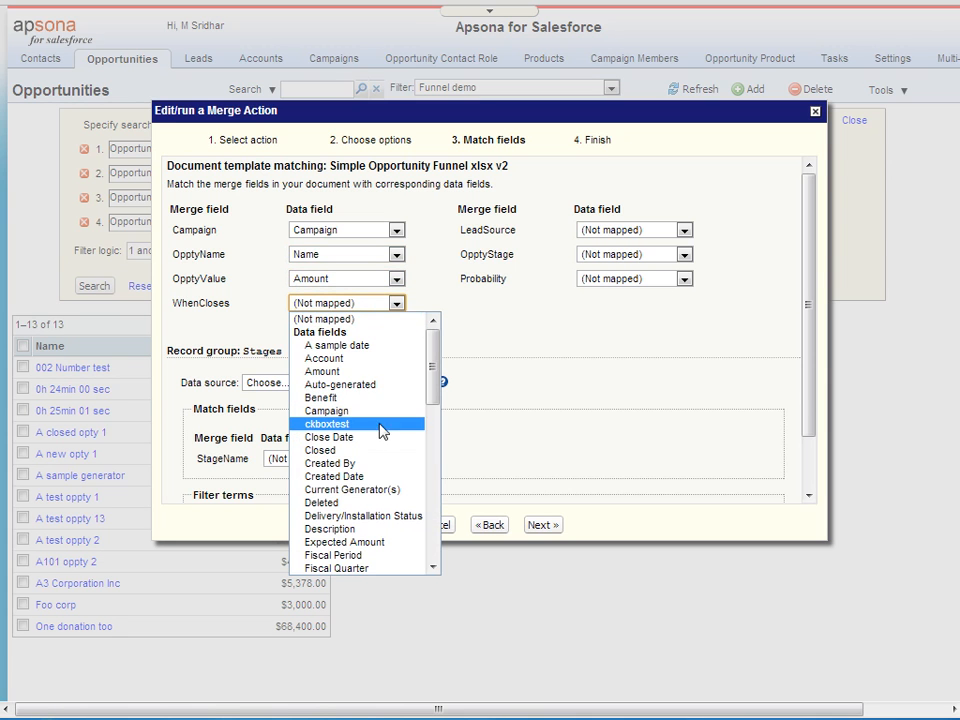
left_click(384, 439)
Map LeadSource, OpptyStage and Probability to Lead Source, Stage and Probability (%).
left_click(608, 232)
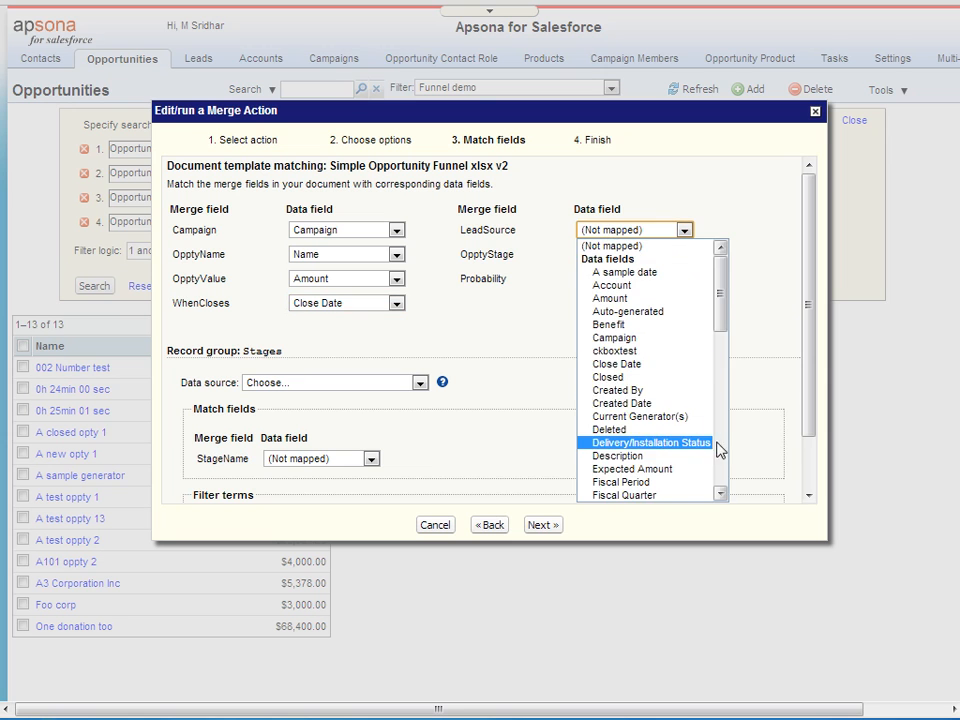
left_click(724, 458)
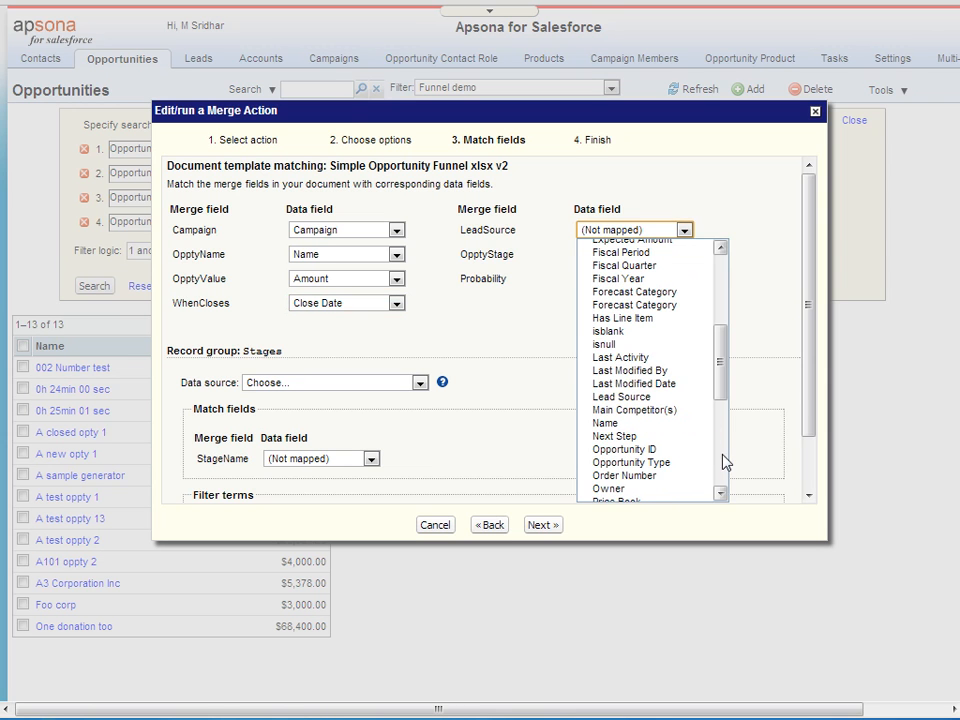
left_click(683, 397)
left_click(681, 258)
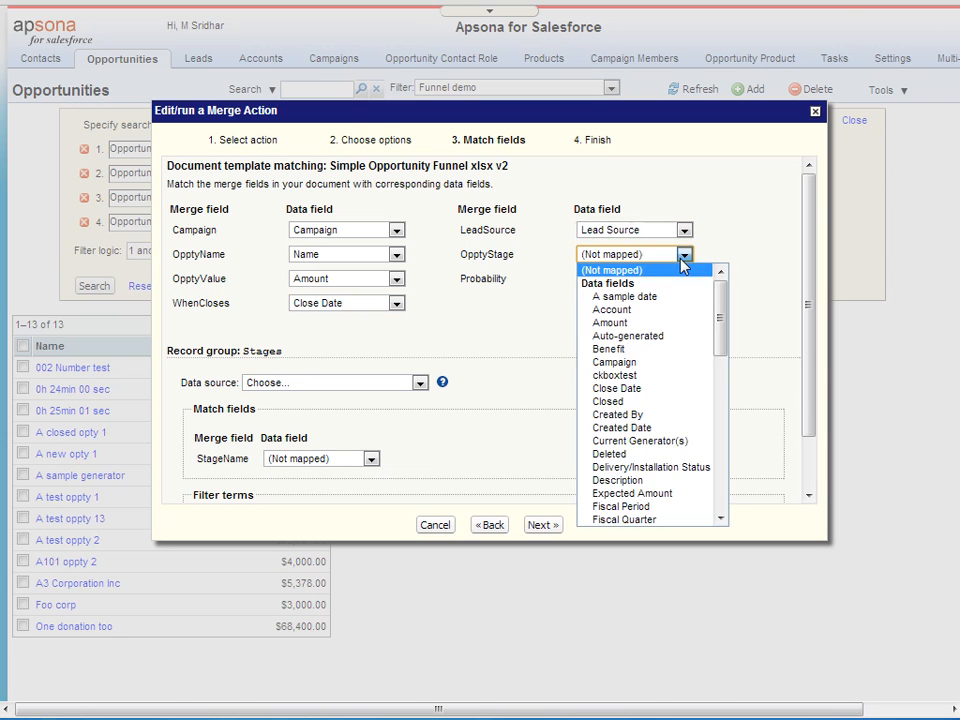
left_click(725, 500)
left_click(724, 503)
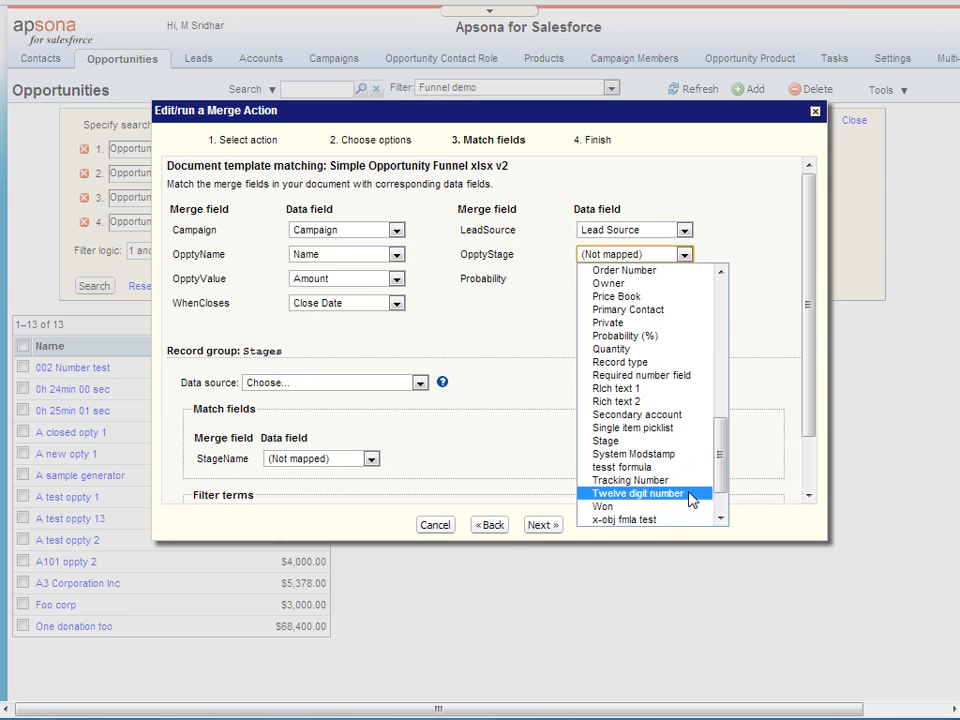
left_click(662, 454)
left_click(683, 279)
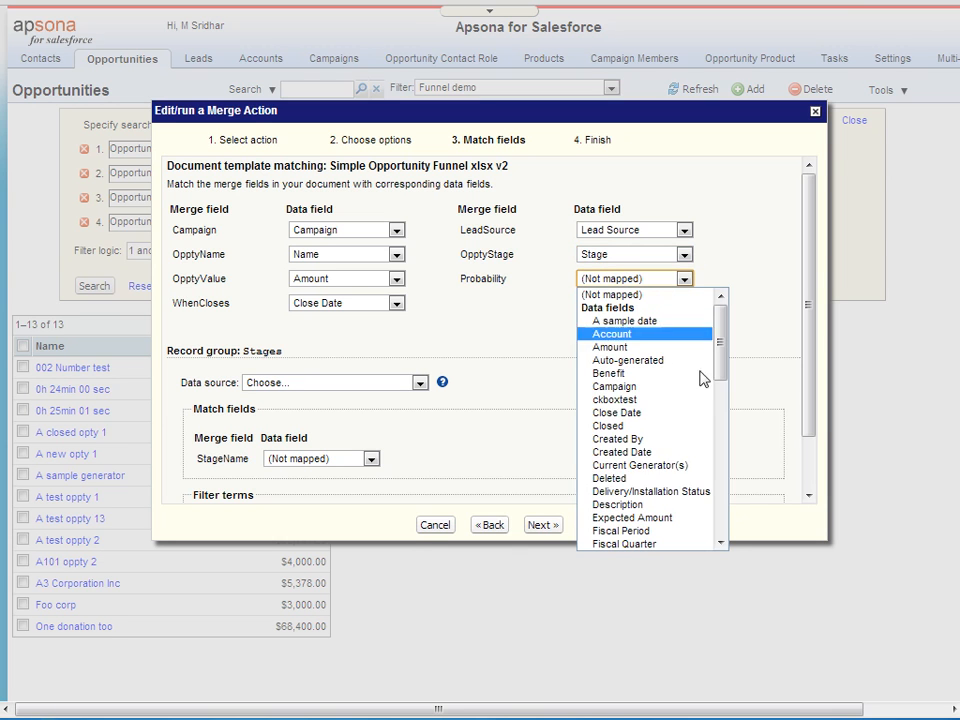
scroll(724, 516, "down", 10)
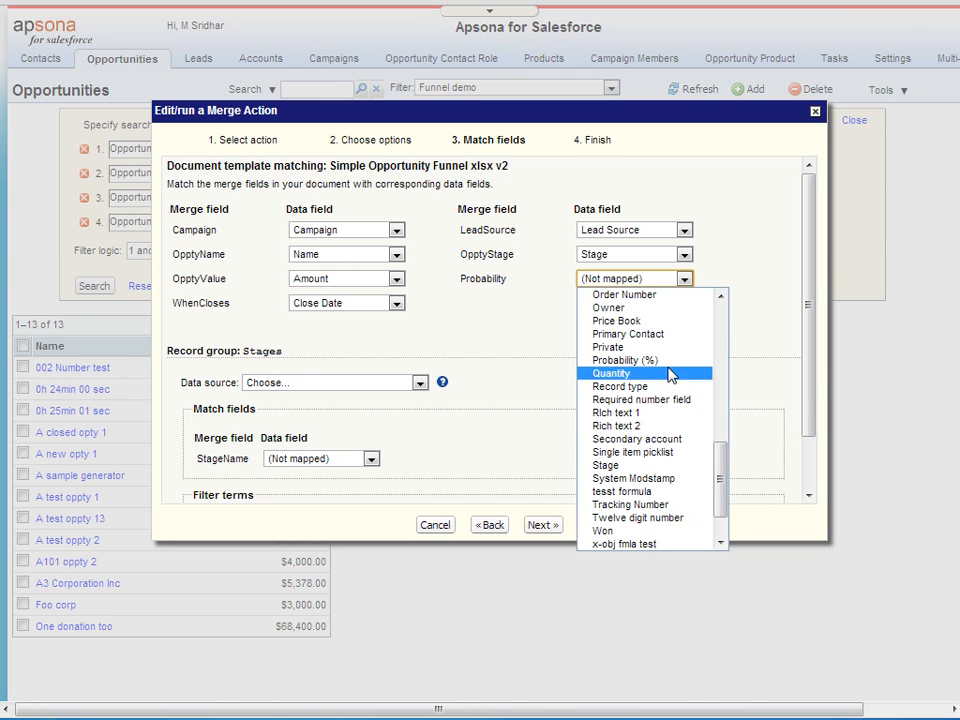
left_click(669, 360)
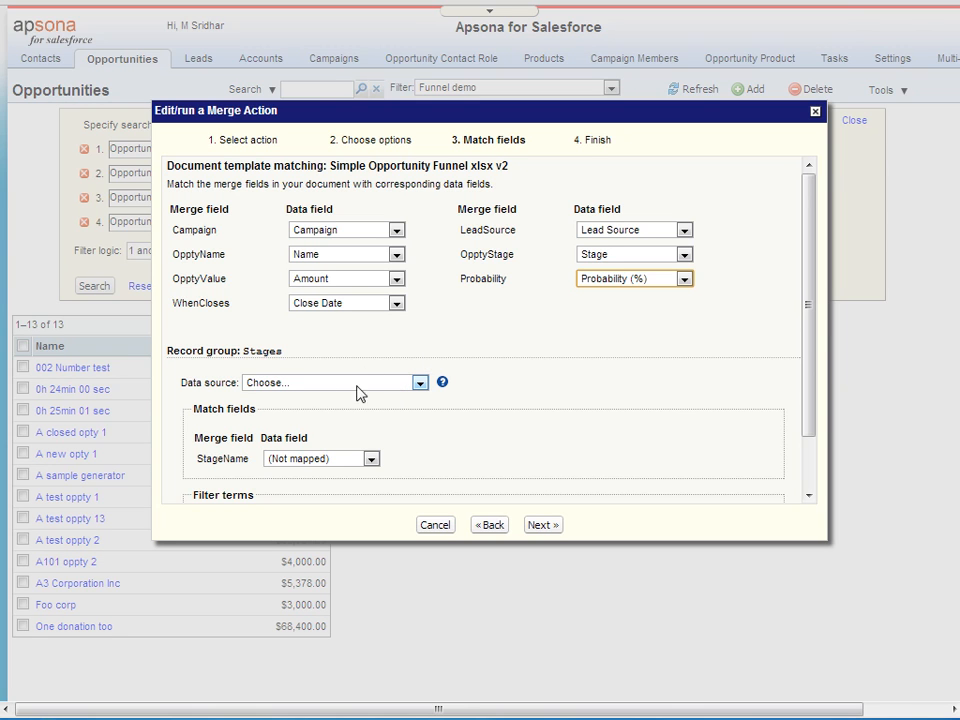
double_click(269, 348)
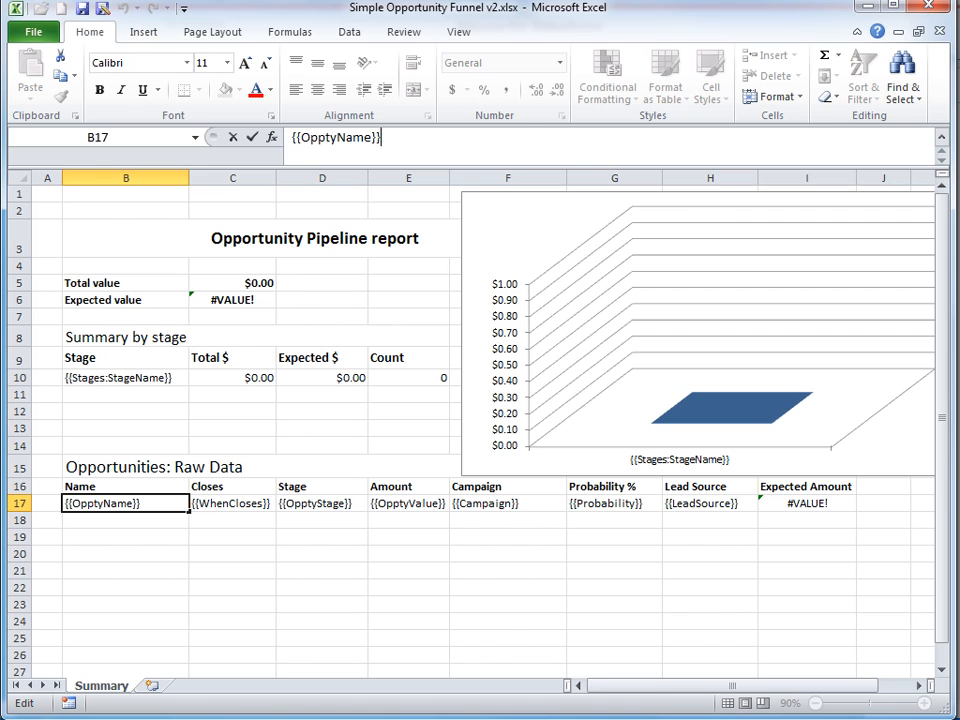
left_click(18, 378)
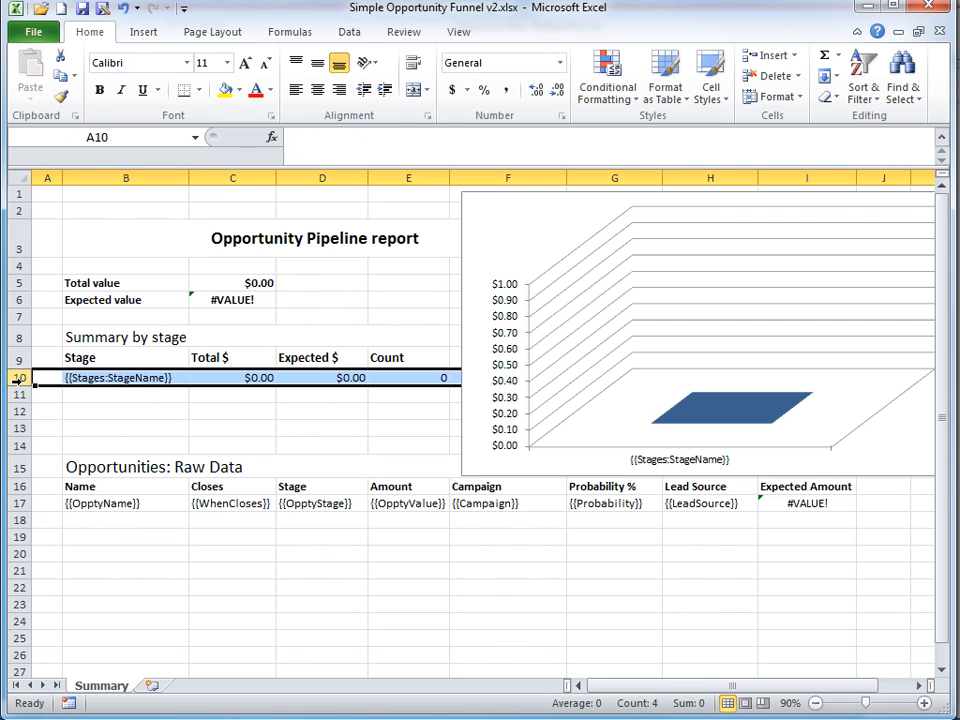
left_click(172, 378)
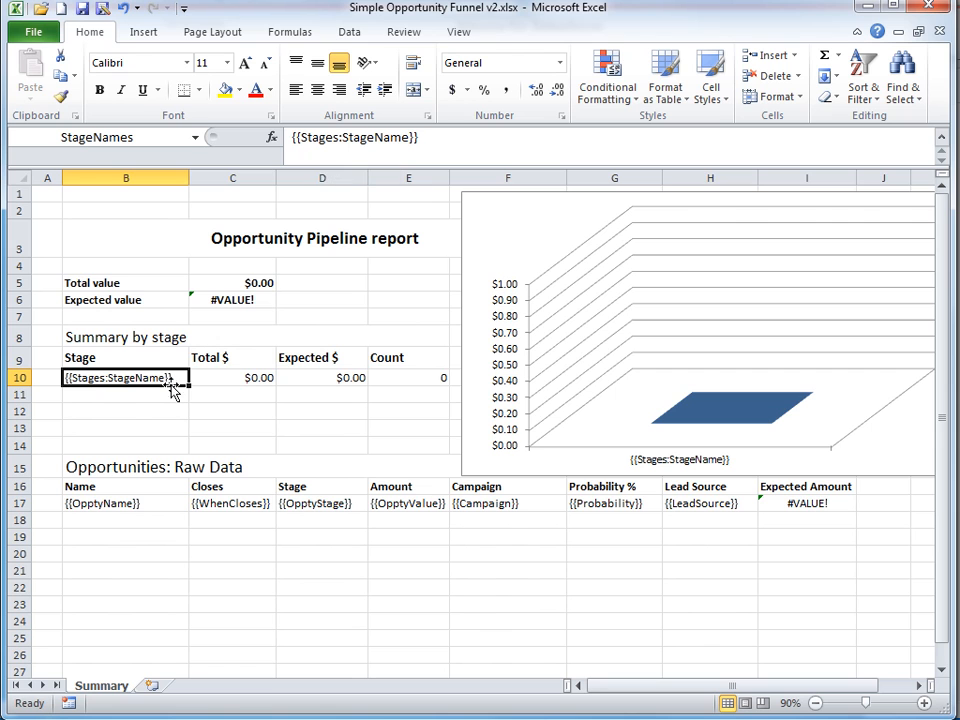
left_click(19, 377)
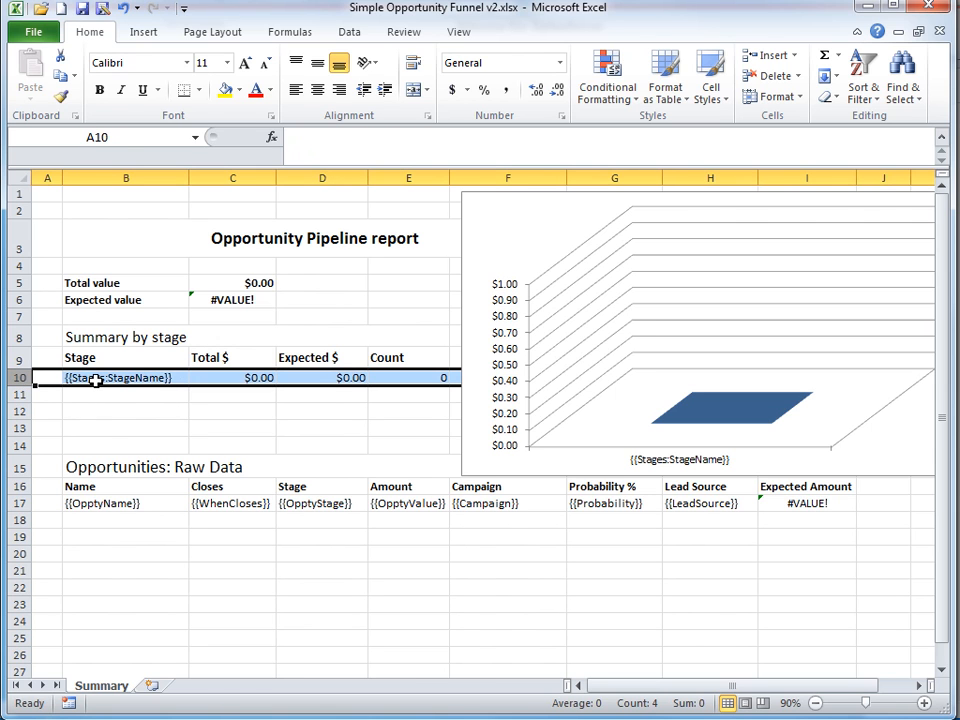
left_click(95, 380)
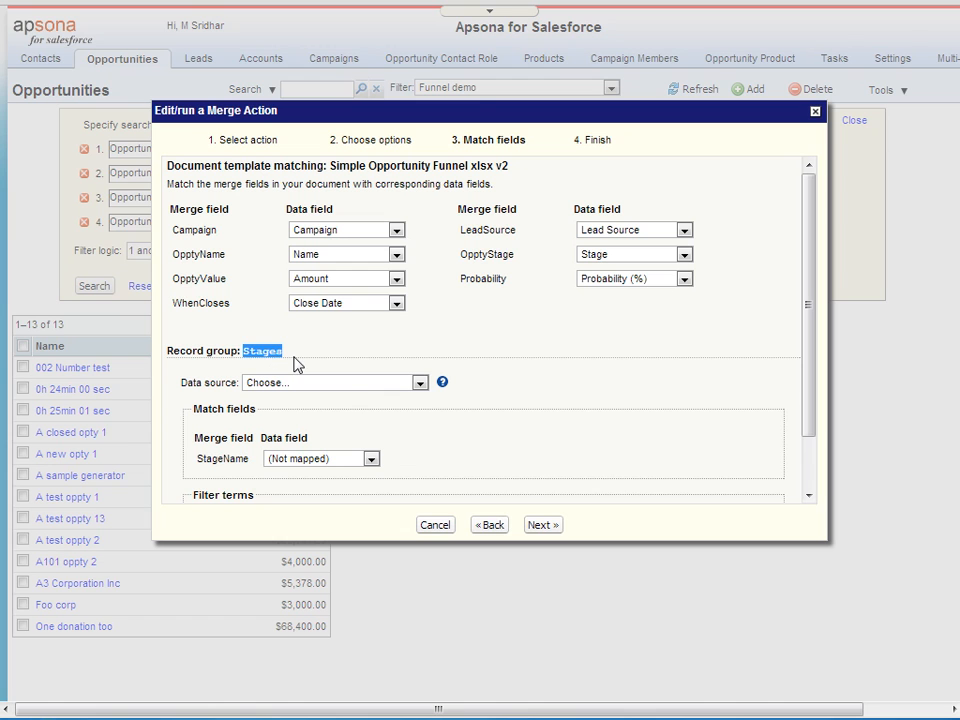
Set the Stages group's data source to the Stage names for funnel demo report.
left_click(388, 386)
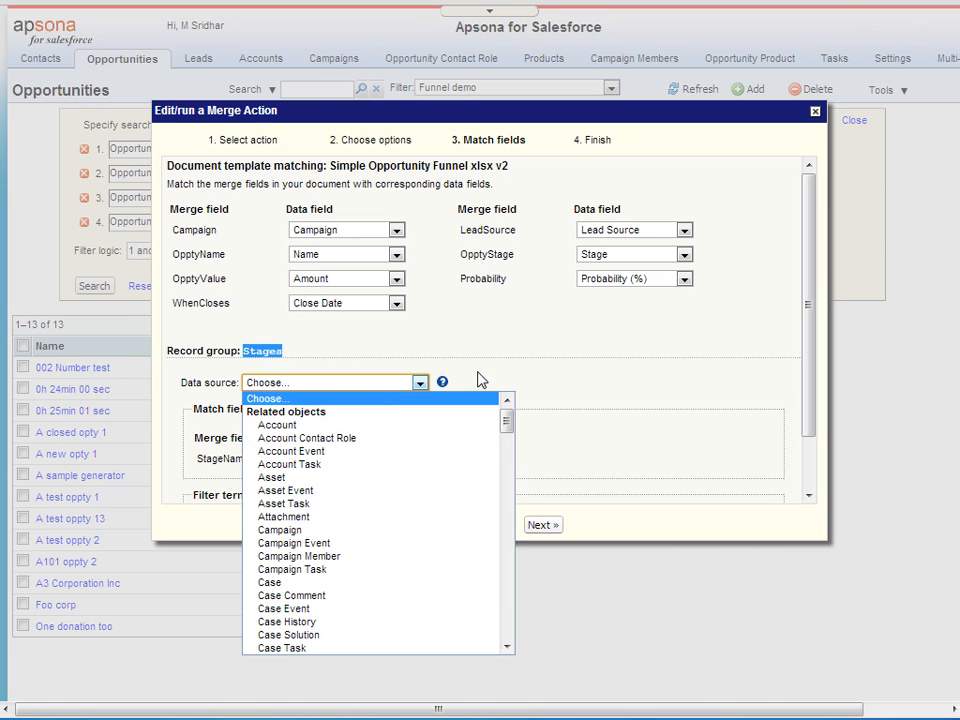
left_click_drag(806, 343, 810, 454)
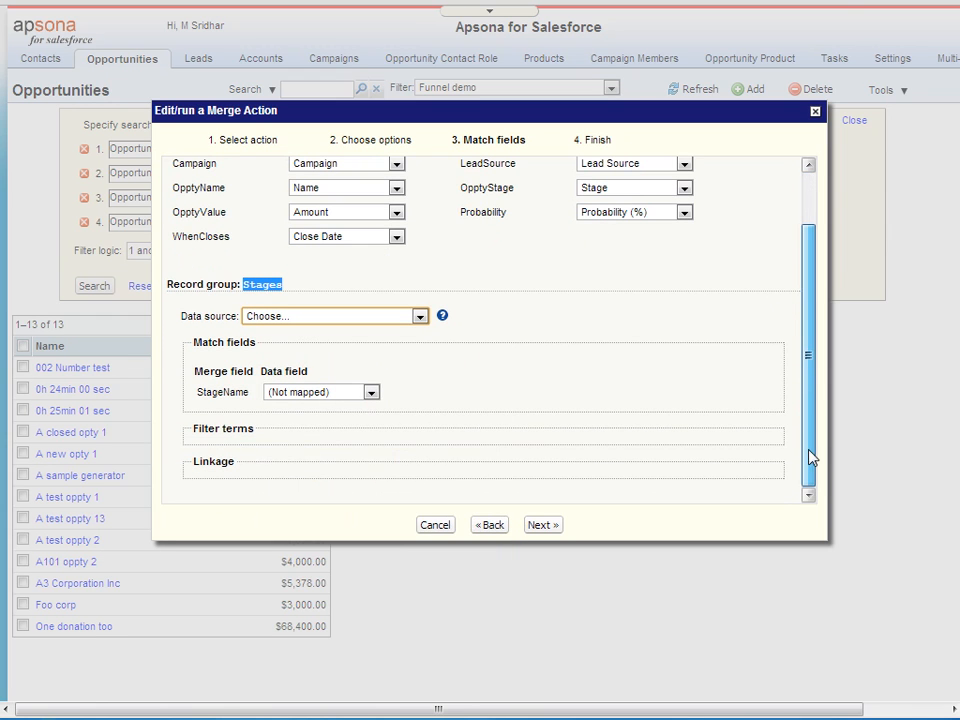
left_click(417, 317)
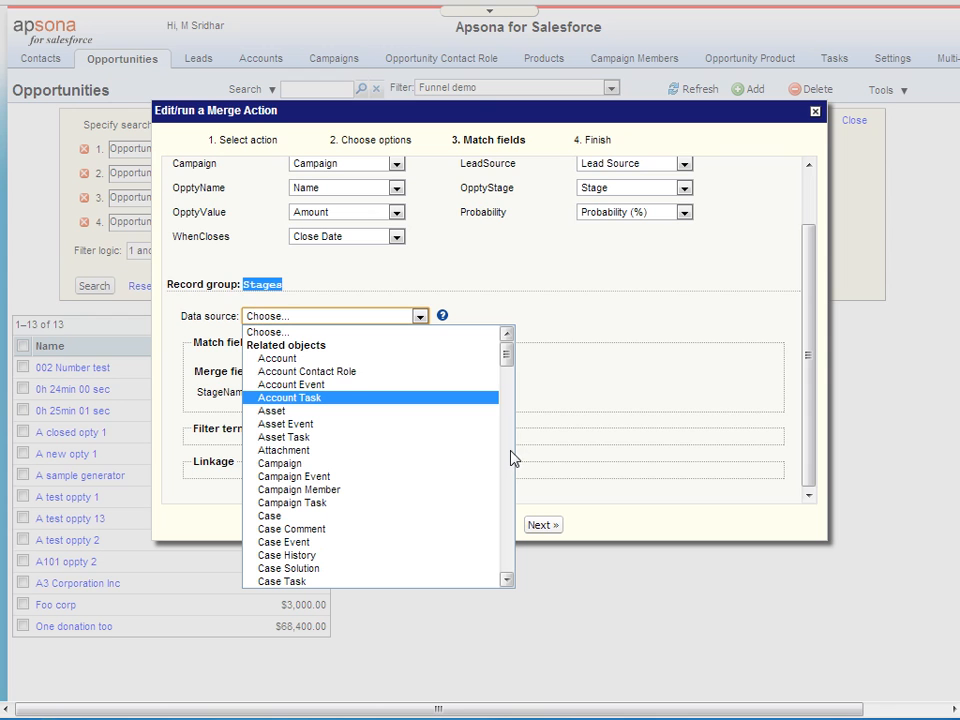
mouse_move(506, 363)
left_mouse_down()
mouse_move(508, 439)
mouse_move(515, 420)
mouse_move(516, 430)
left_mouse_up()
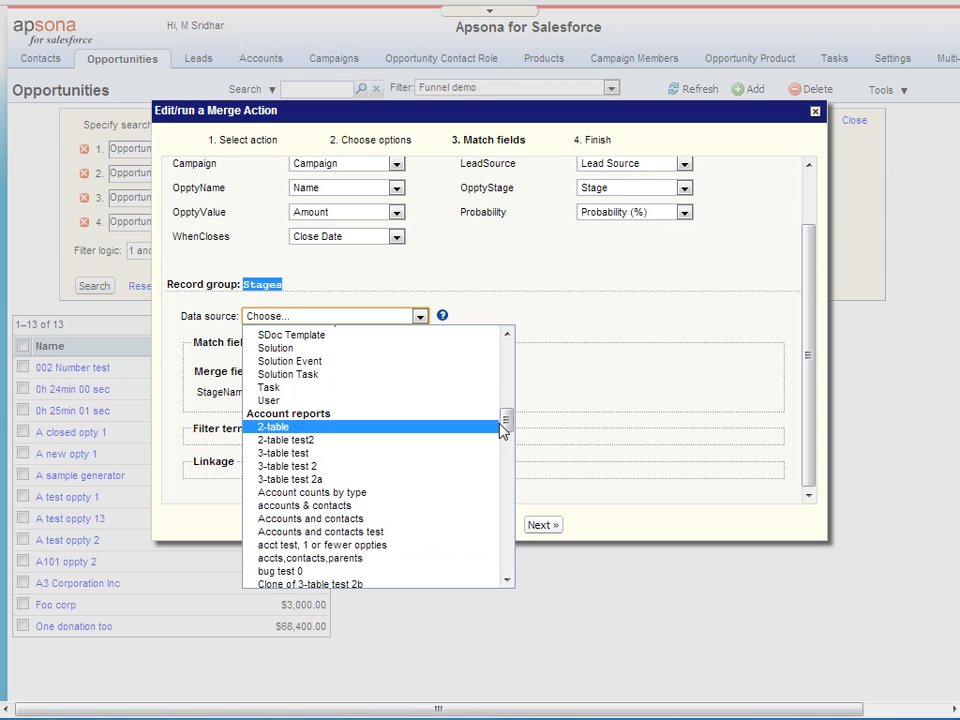
left_click_drag(510, 426, 510, 545)
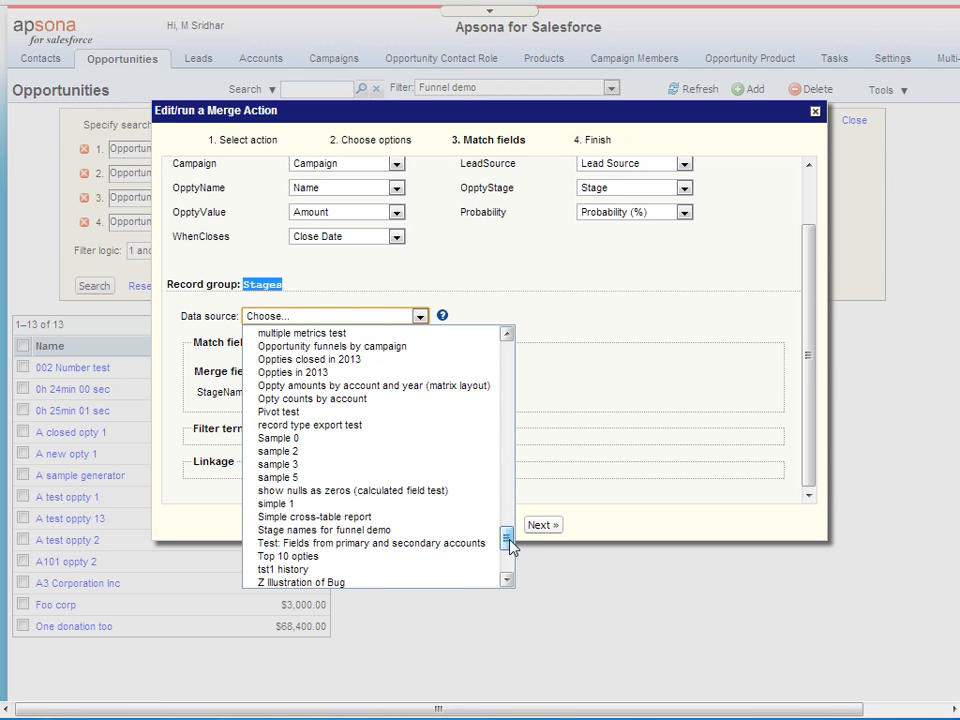
left_click(435, 537)
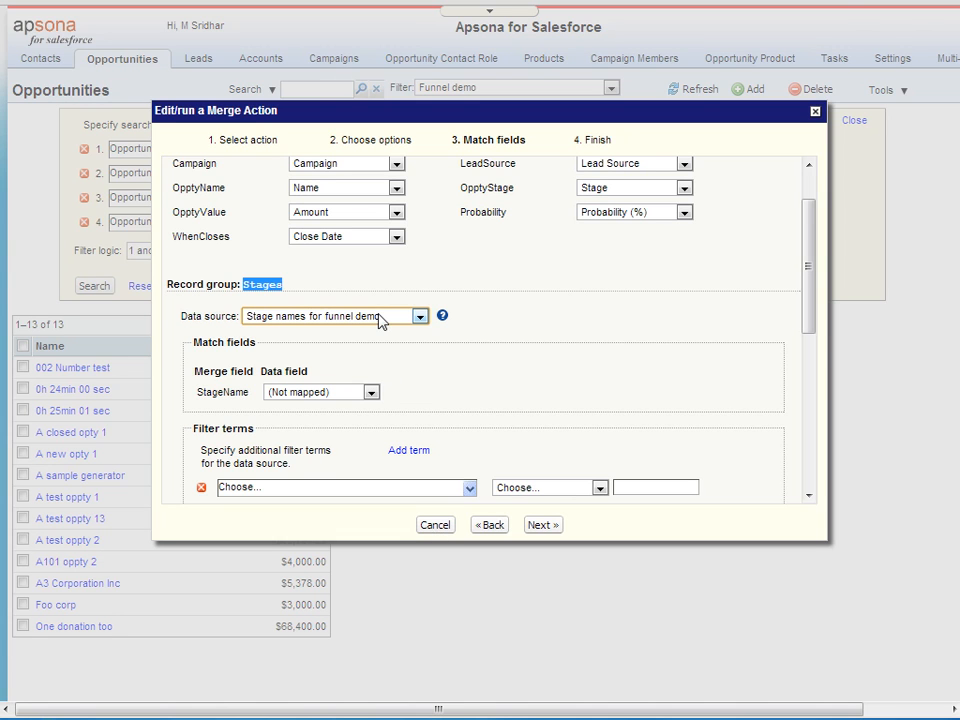
left_click(350, 285)
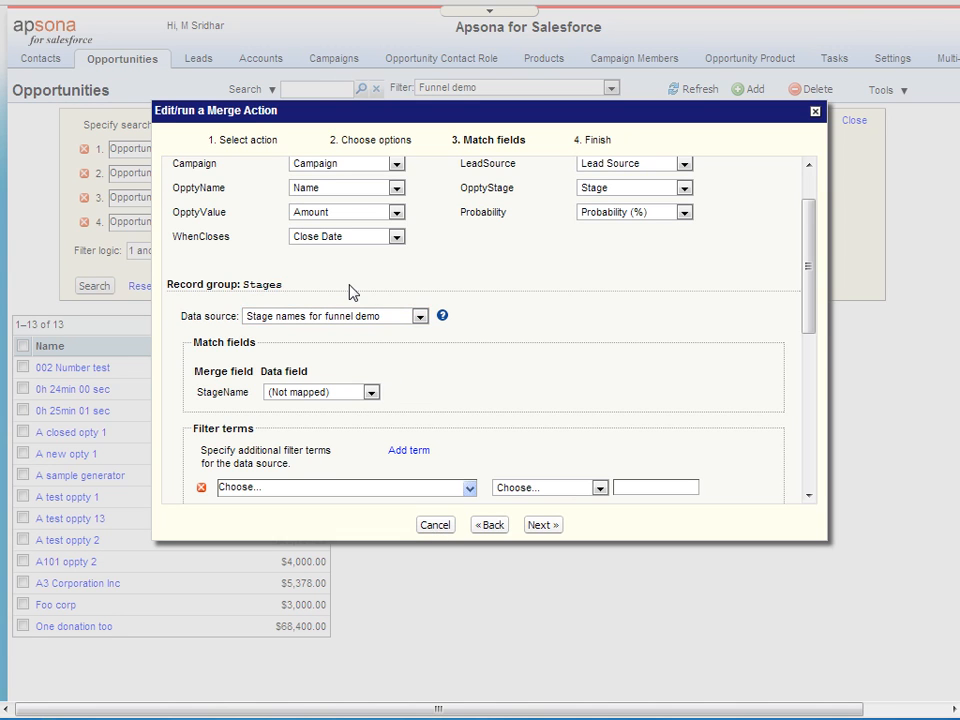
Map StageName to Stage and delete the blank filter term.
left_click(369, 393)
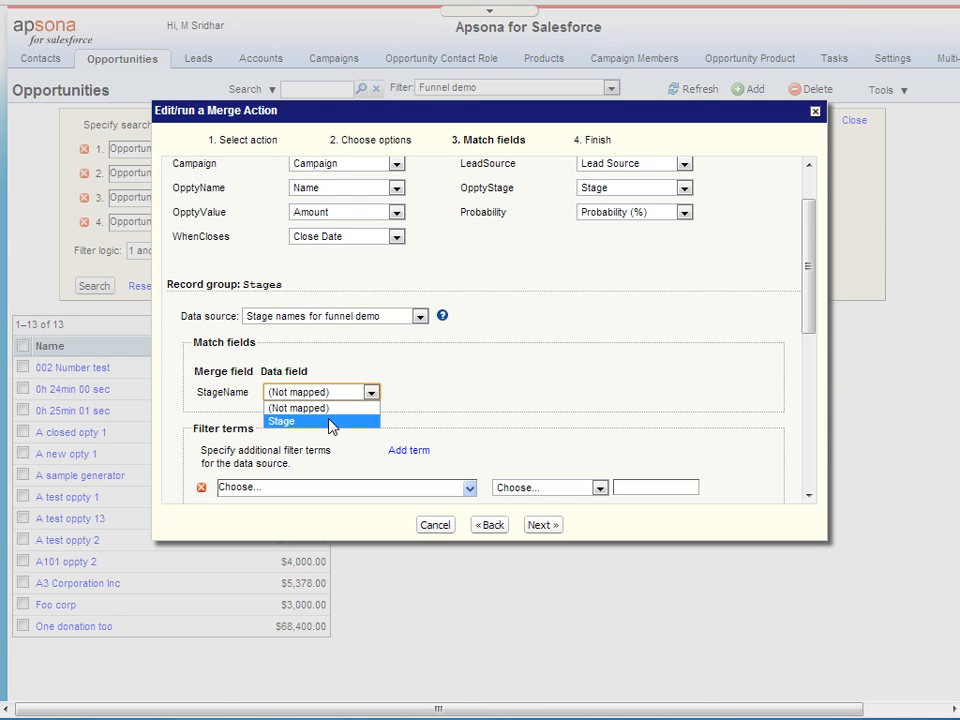
left_click(331, 422)
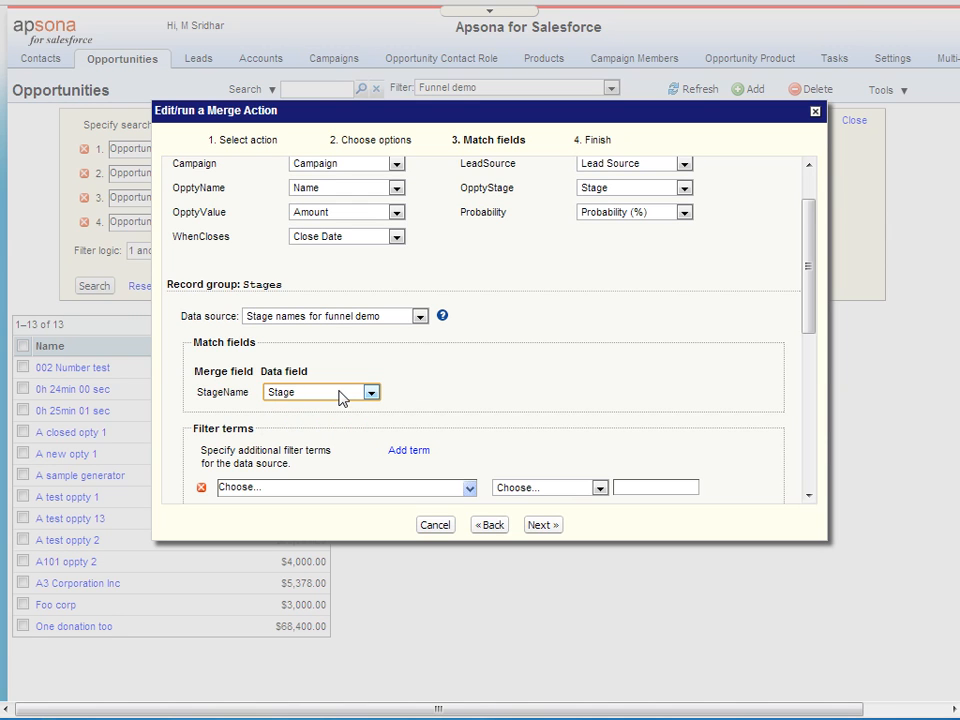
double_click(221, 391)
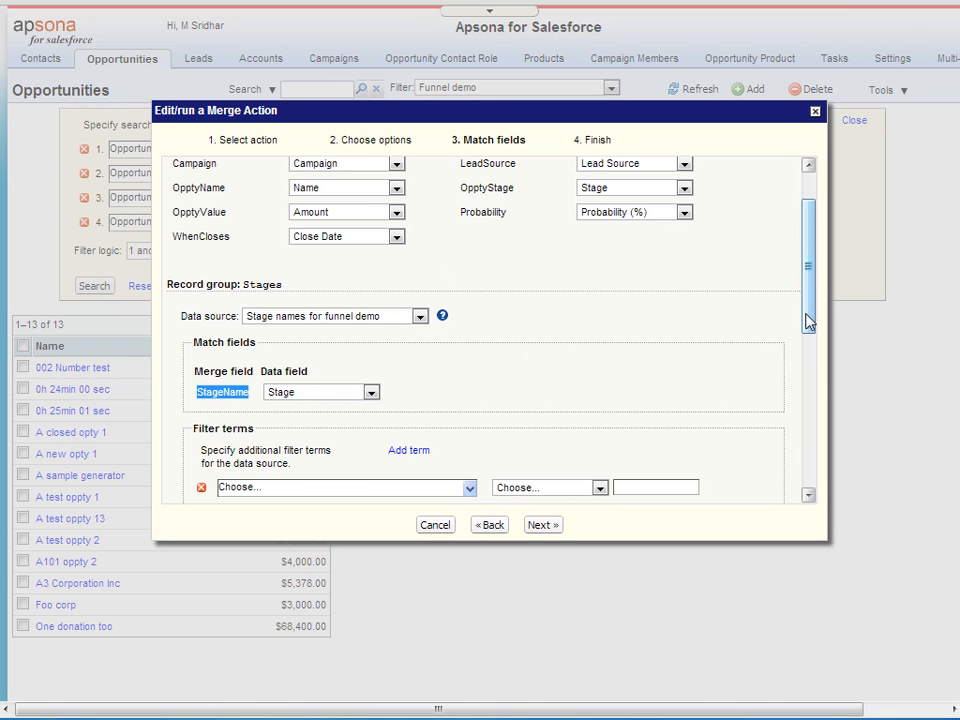
scroll(808, 321, "down", 2)
scroll(808, 321, "down", 2)
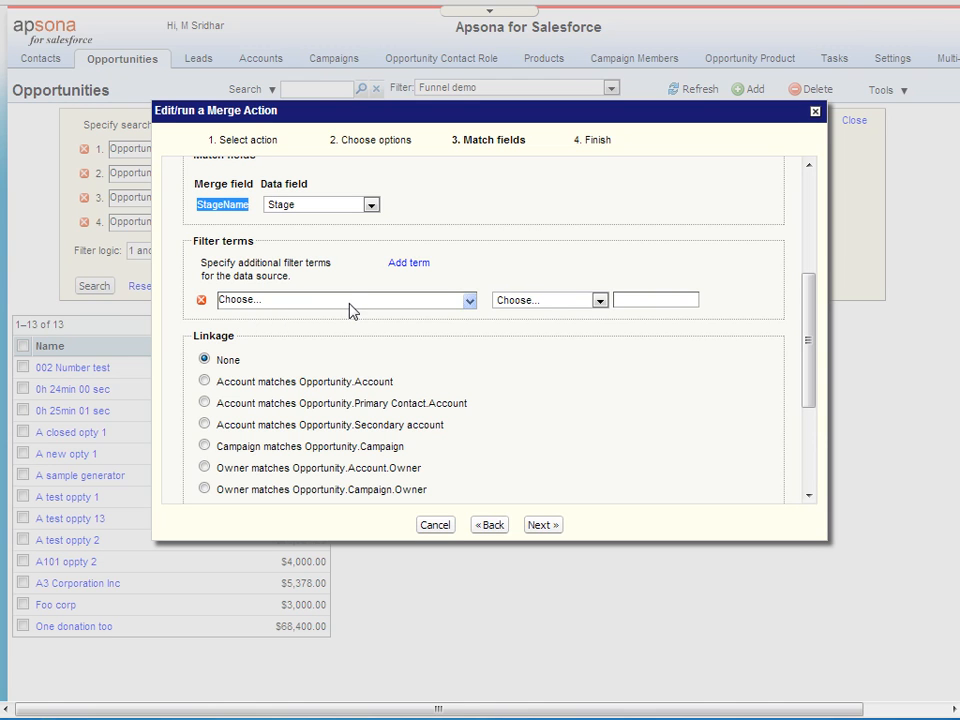
left_click(202, 301)
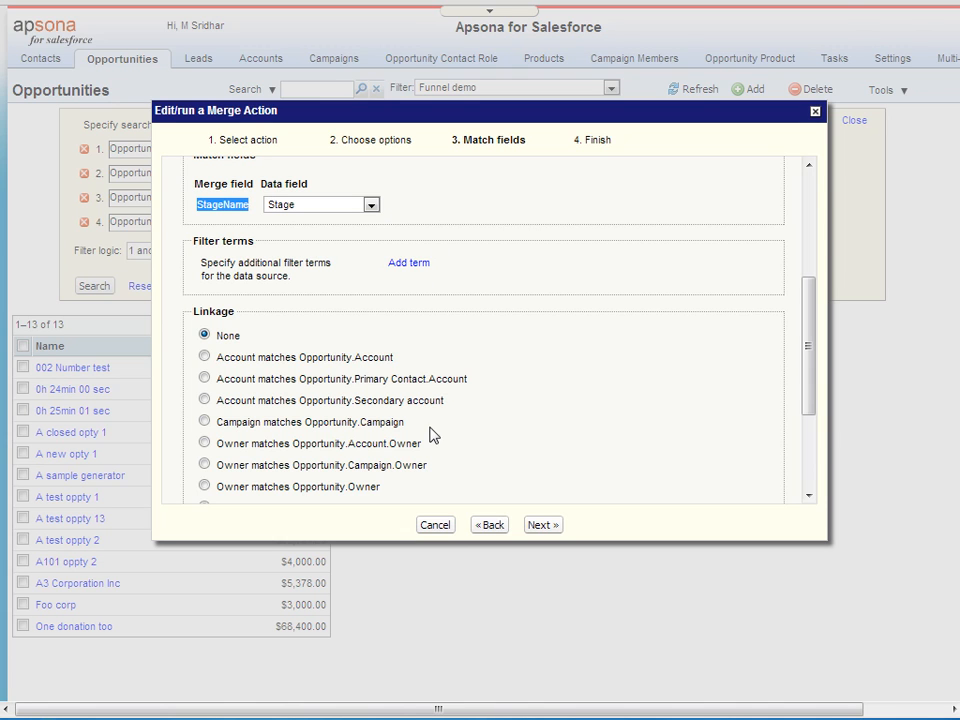
Save the action as 'Excel merge: funnel DEMO', run it on 13 records, and save the .xlsx.
left_click(541, 525)
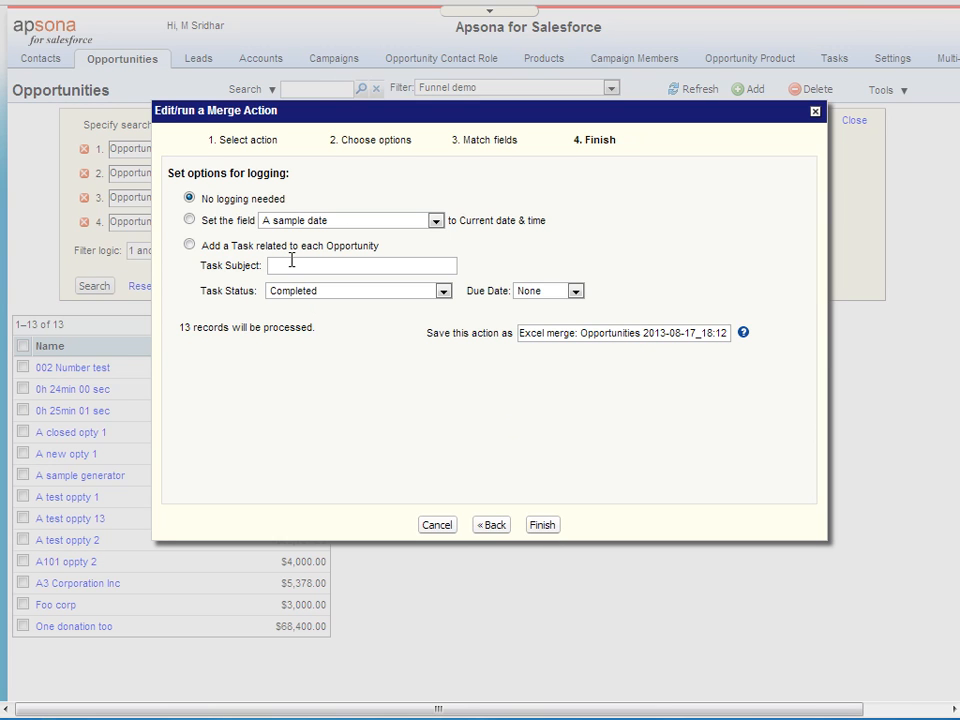
left_click(579, 333)
key("shift+End")
type("f")
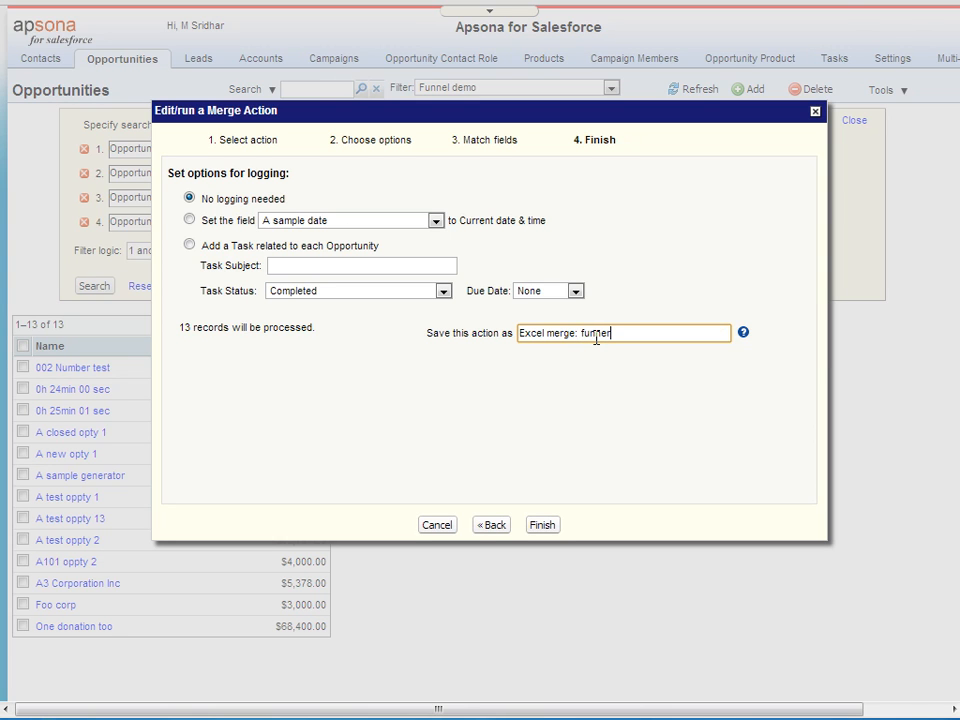
left_click(549, 527)
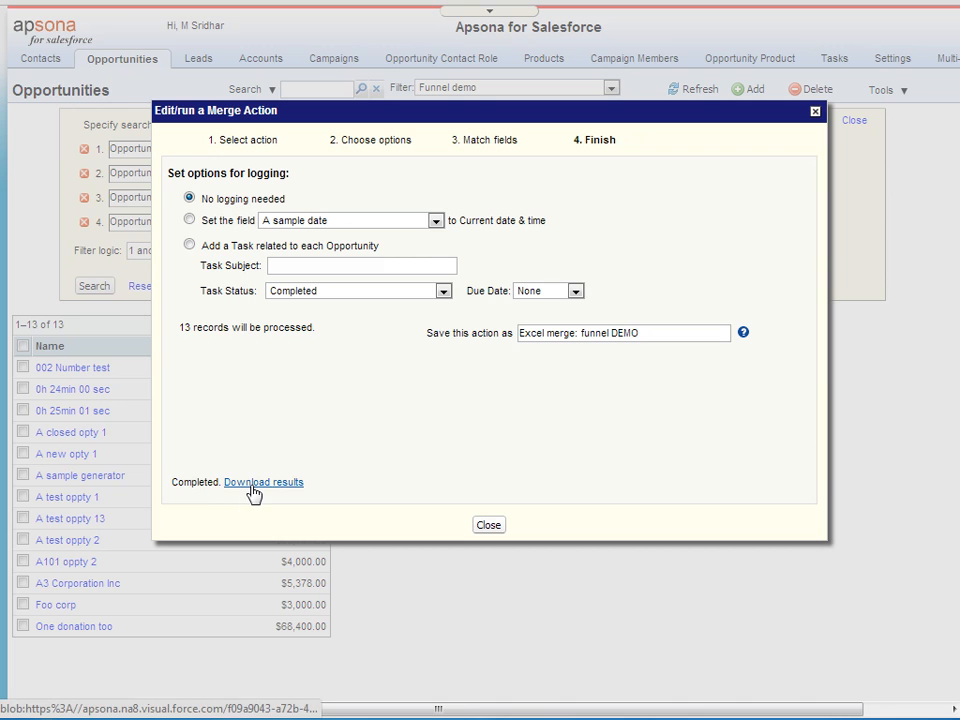
left_click(253, 484)
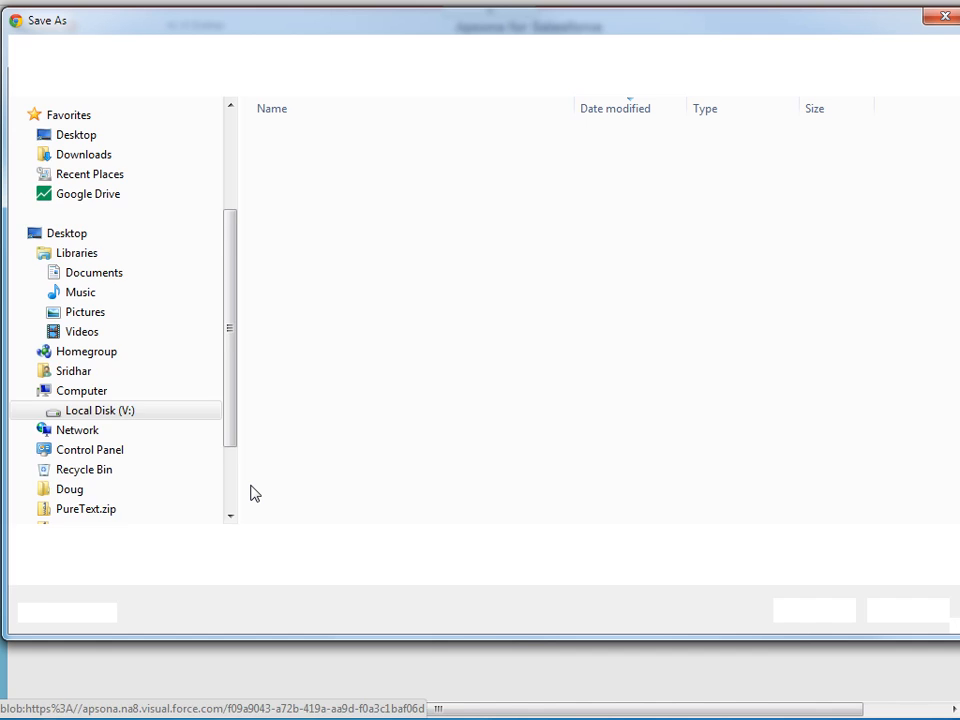
left_click(829, 620)
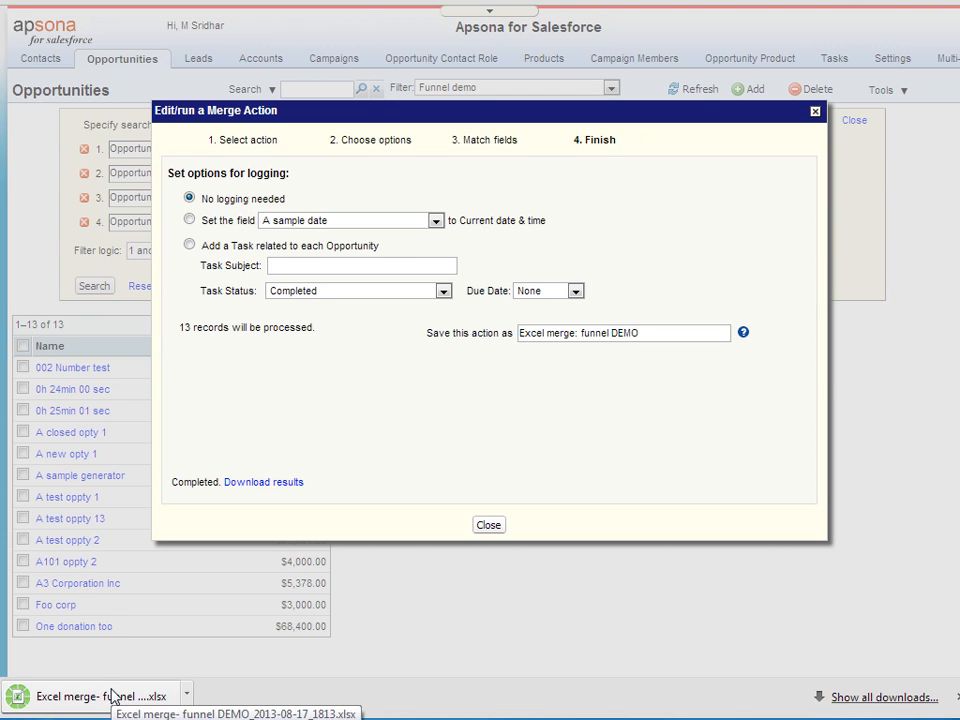
Open the downloaded funnel DEMO workbook and check the Expected and Total value formulas in C6 and C5.
left_click(115, 694)
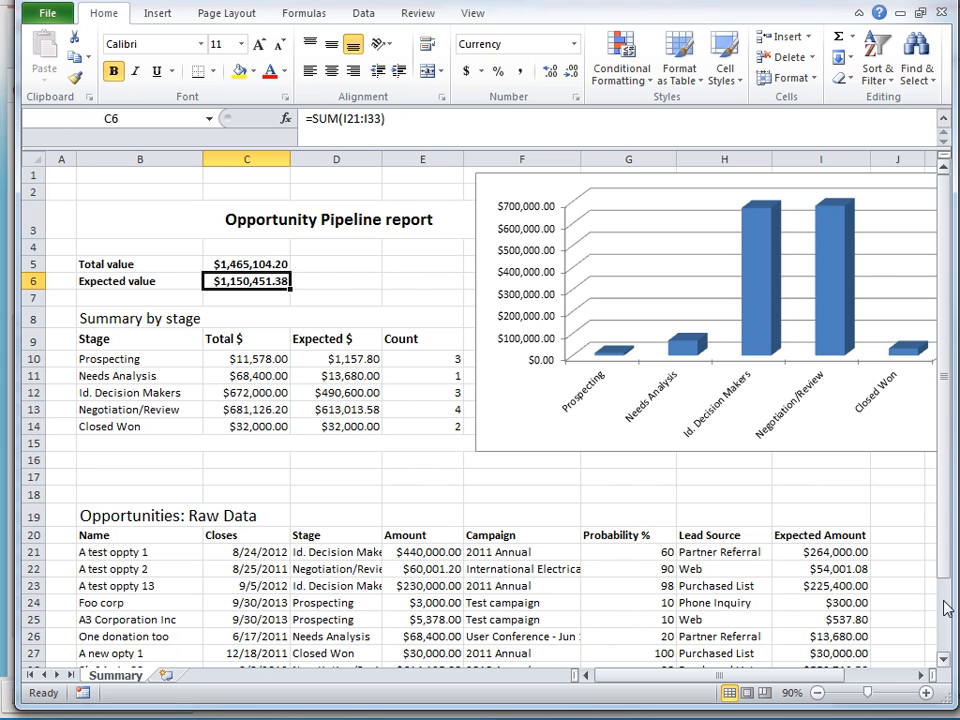
left_click(384, 119)
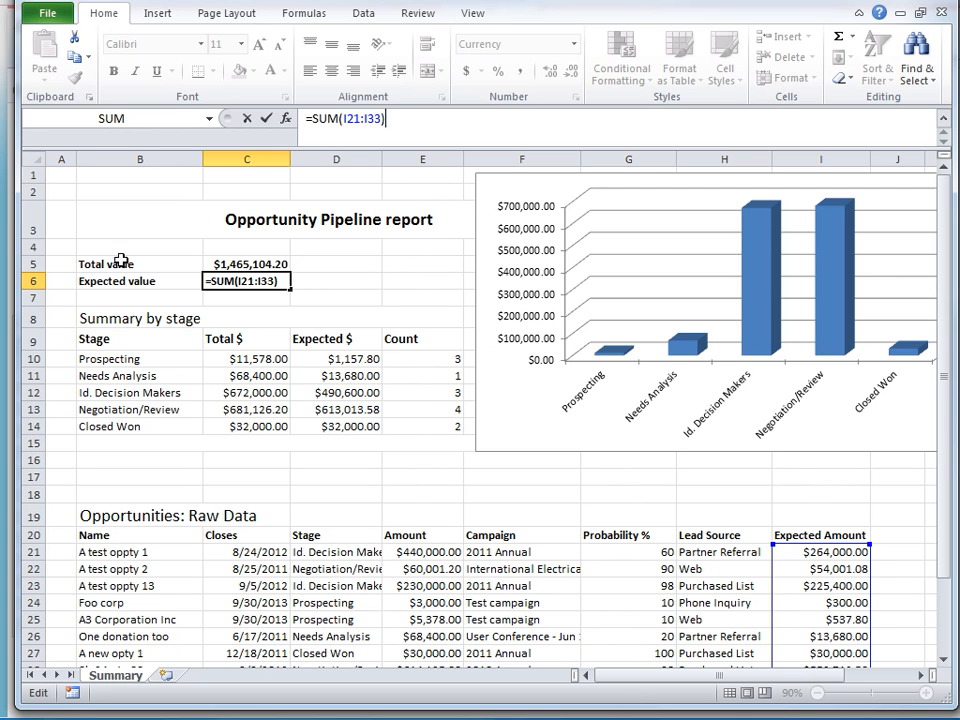
left_click(262, 264)
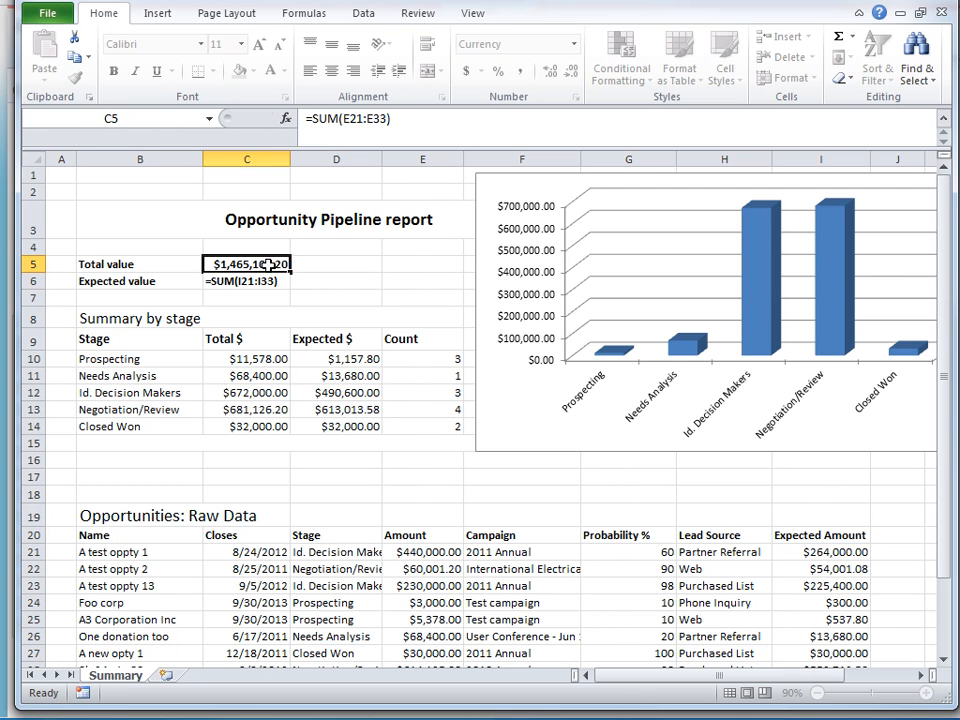
left_click(409, 119)
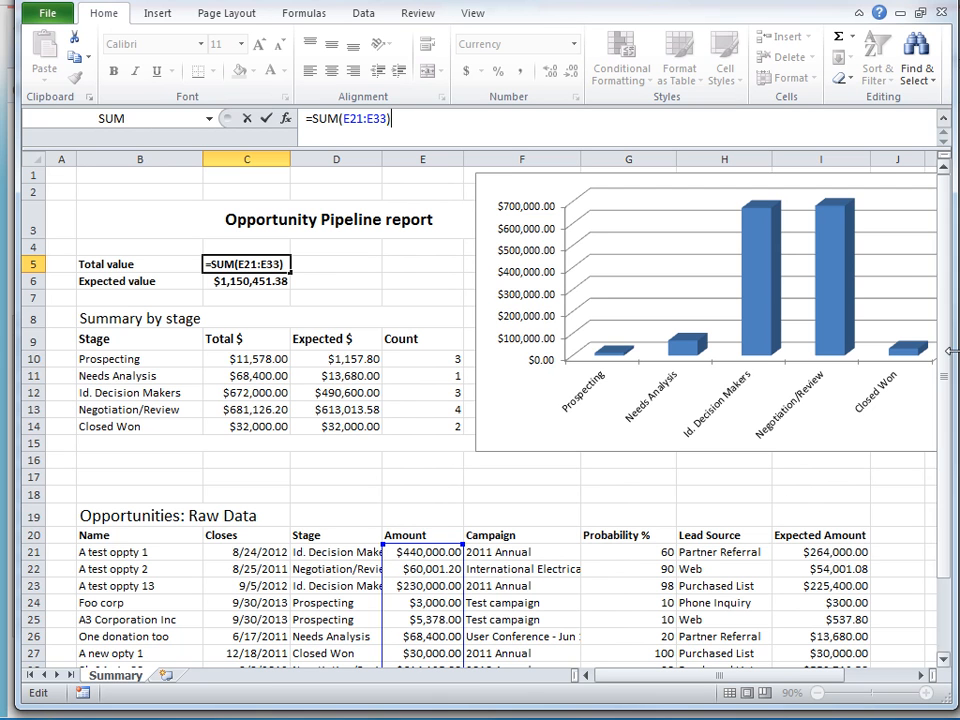
Inspect the Expected Amount formula in I22 and the stage chart's series source, then close Excel.
left_click_drag(948, 410, 947, 450)
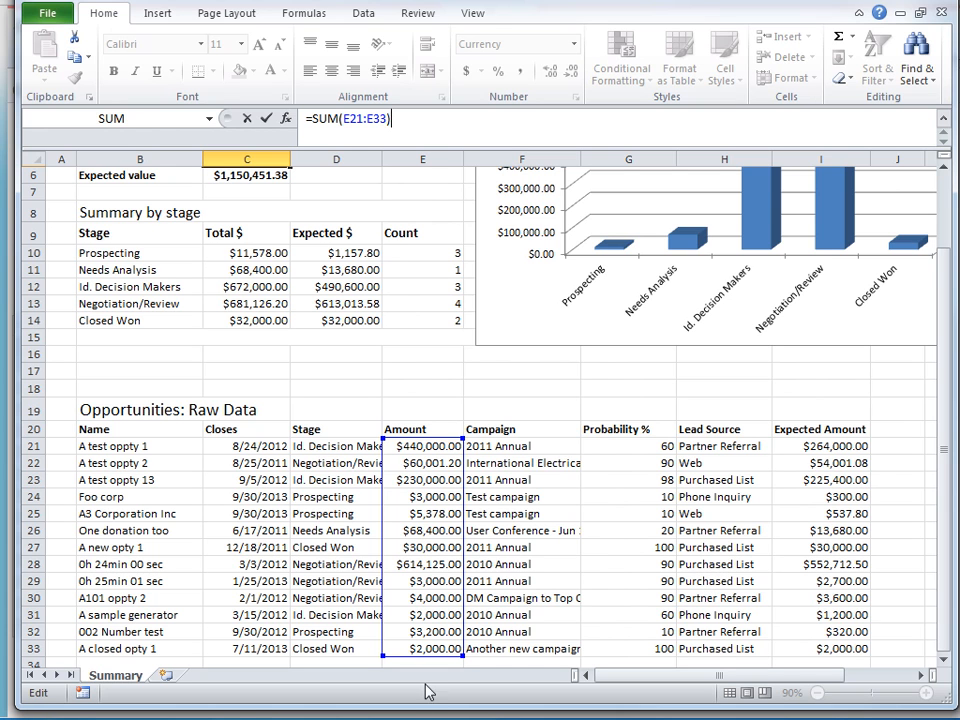
left_click_drag(951, 626, 948, 628)
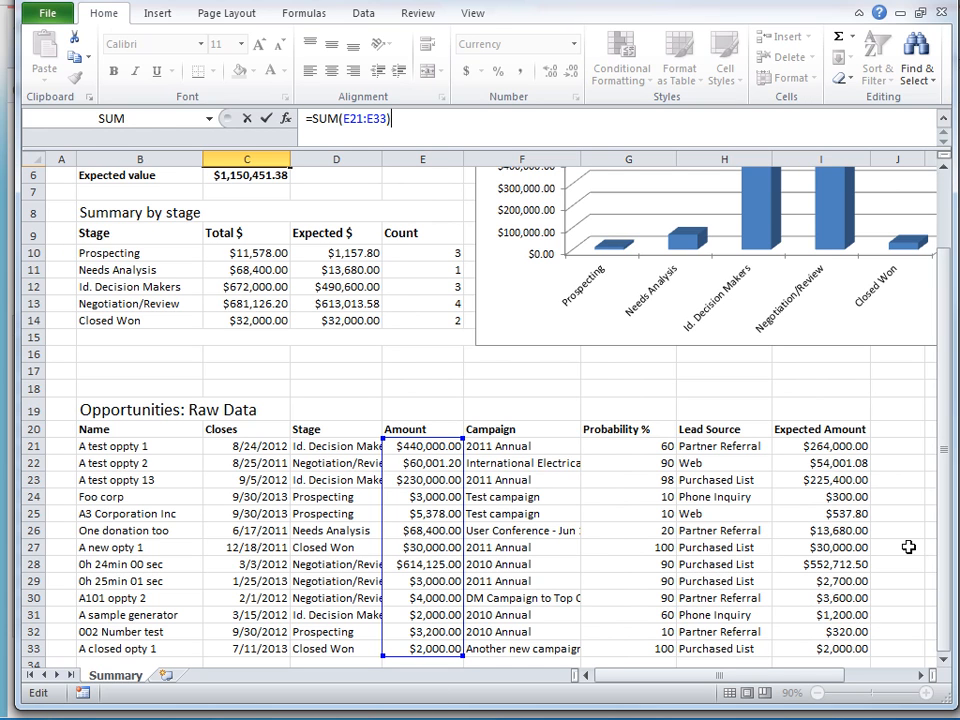
left_click(816, 461)
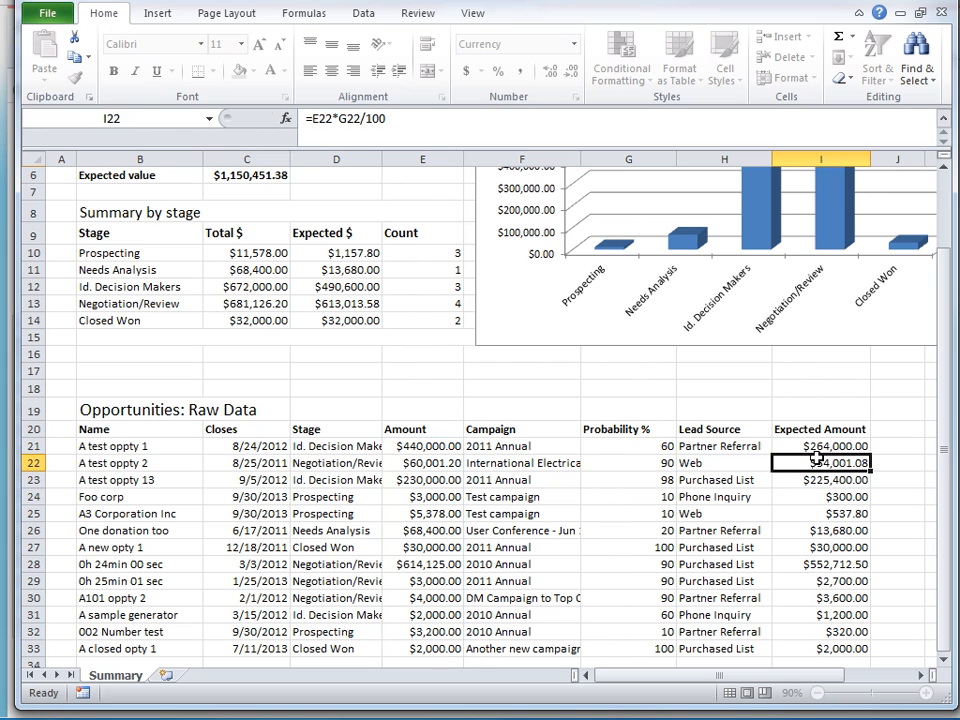
left_click(414, 117)
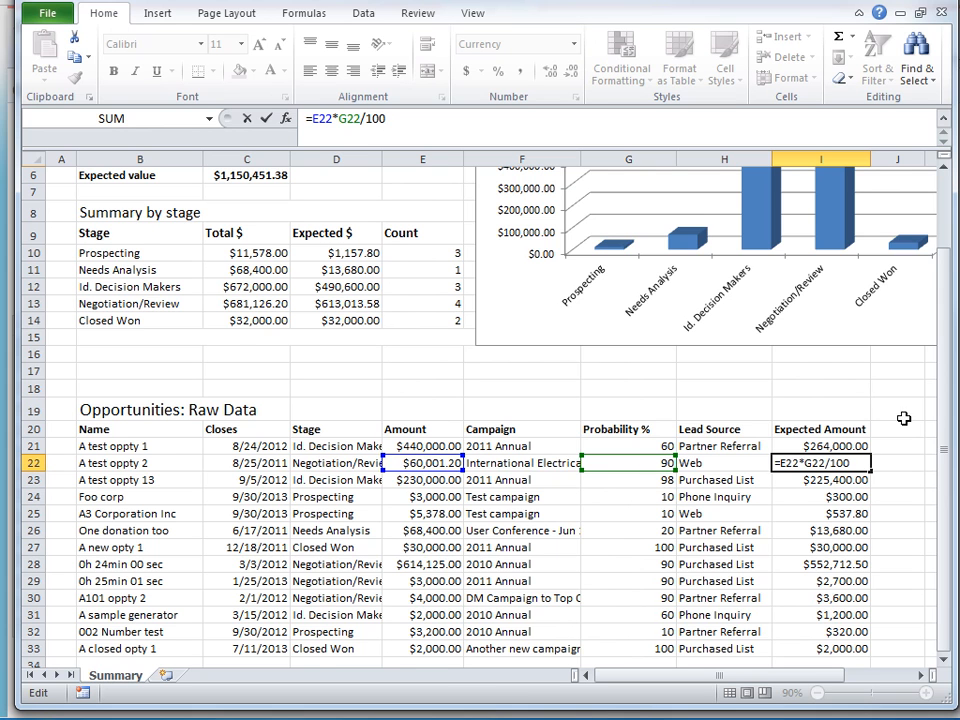
left_click_drag(944, 414, 944, 320)
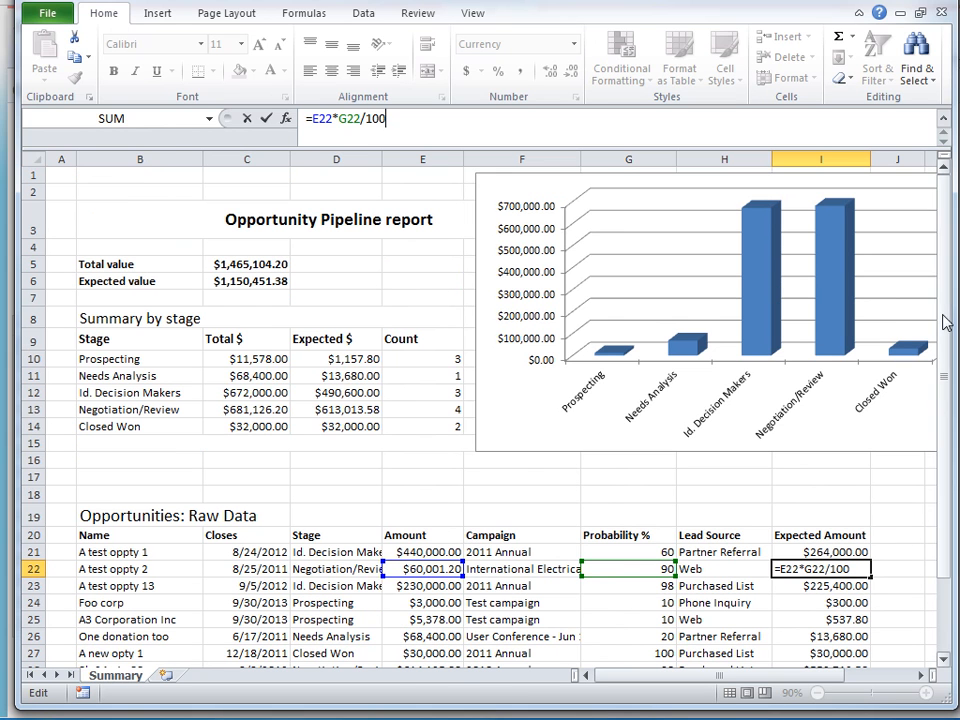
left_click(695, 355)
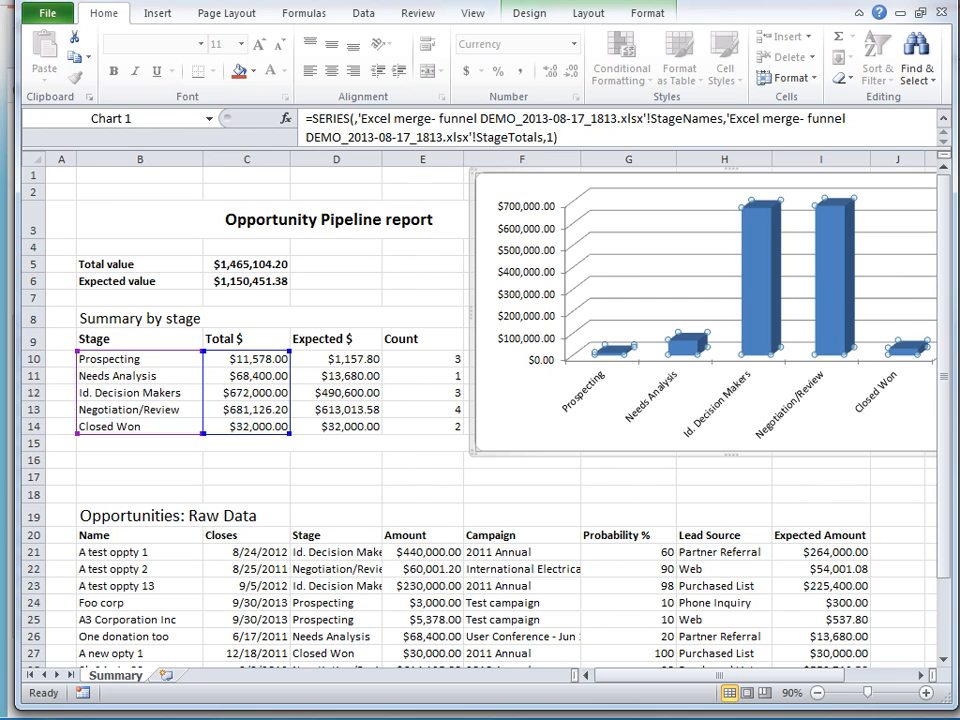
left_click(943, 12)
Discard the workbook changes and start a fresh Merge/Mail run on the opportunities.
left_click(734, 266)
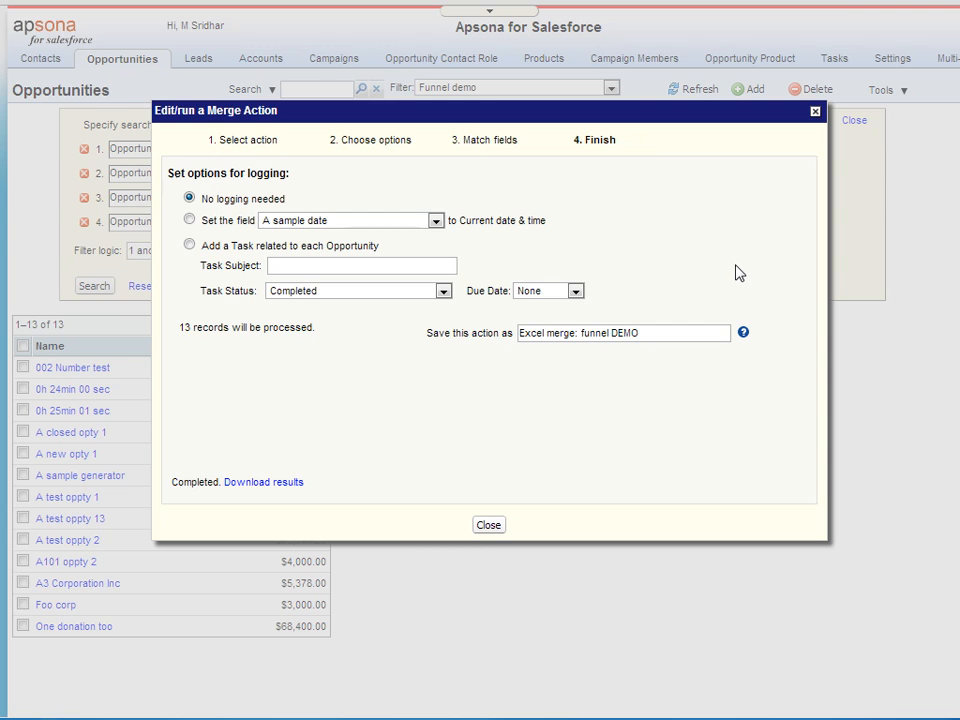
left_click(488, 526)
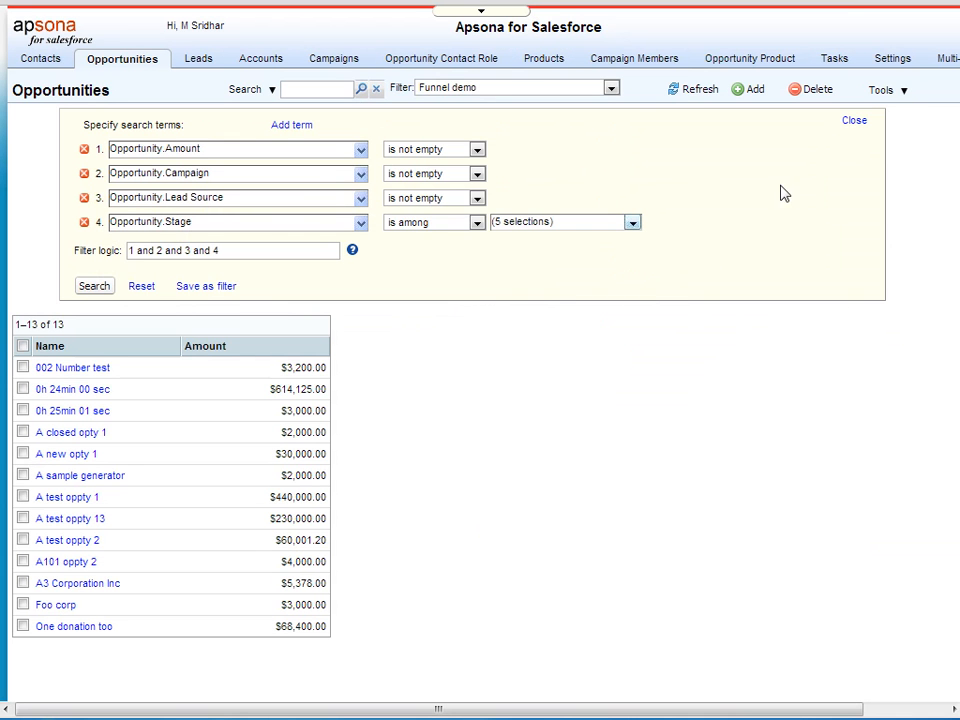
left_click(895, 93)
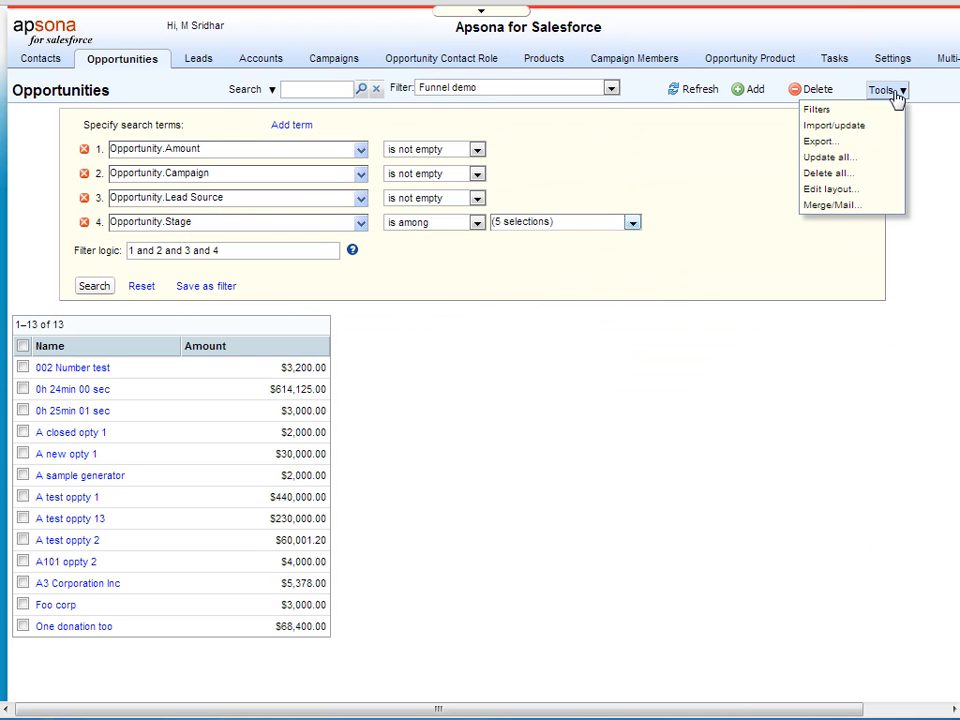
left_click(838, 206)
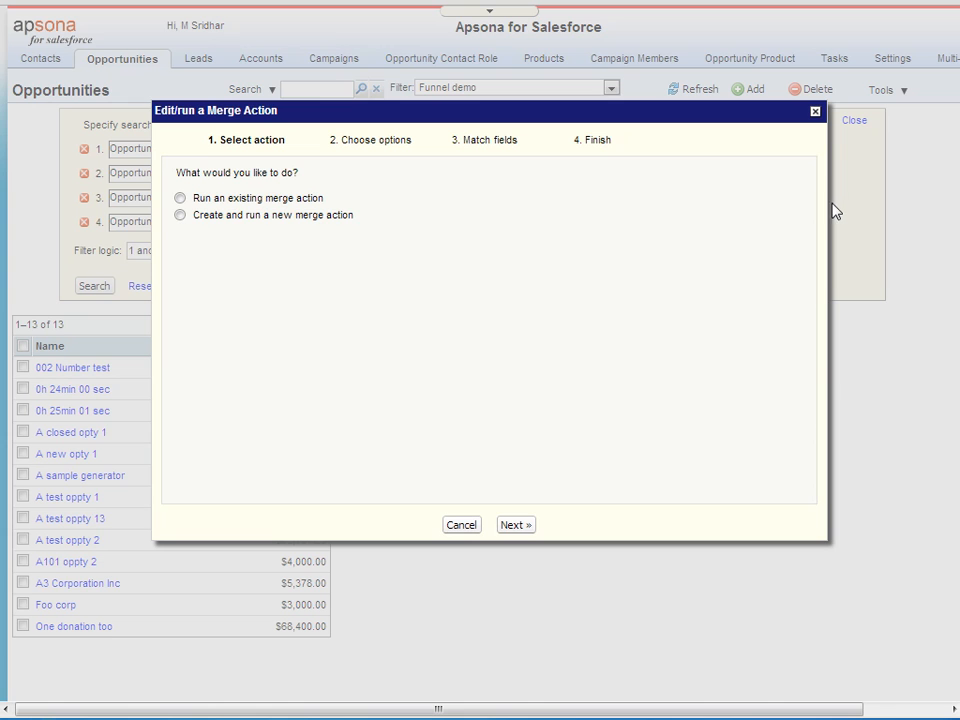
Run the saved 'Excel merge: funnel DEMO' action and save the newly merged workbook.
left_click(255, 199)
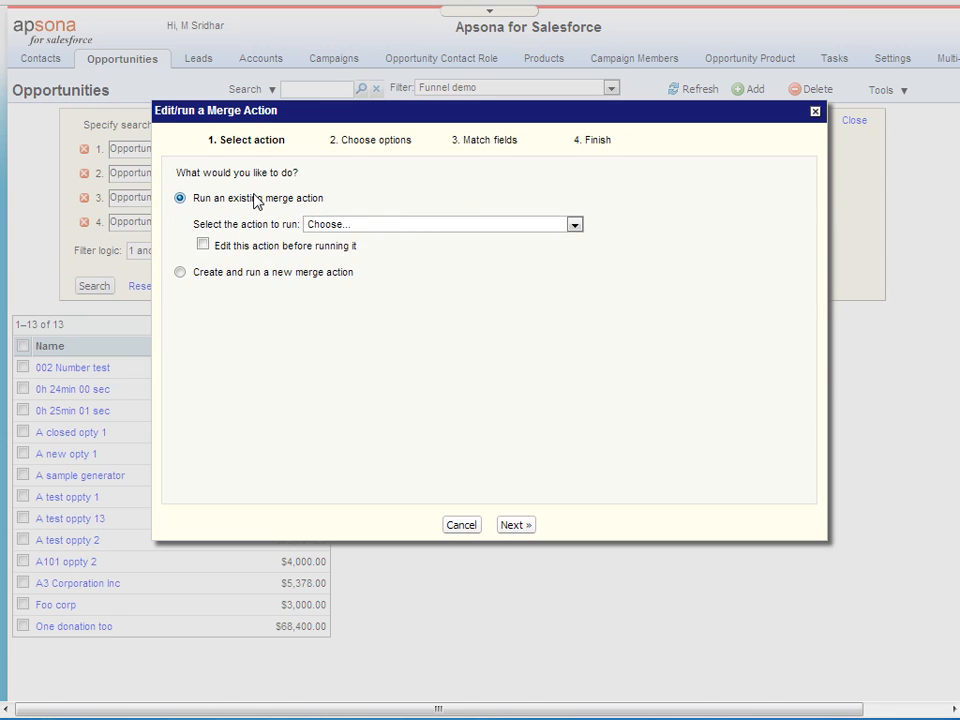
left_click(575, 224)
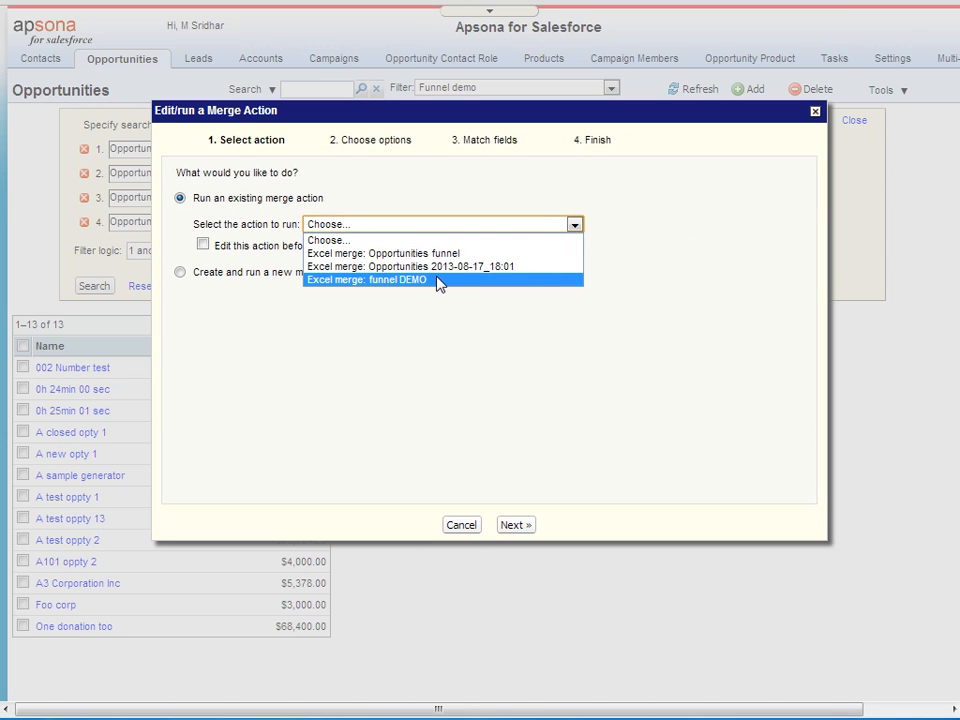
left_click(389, 282)
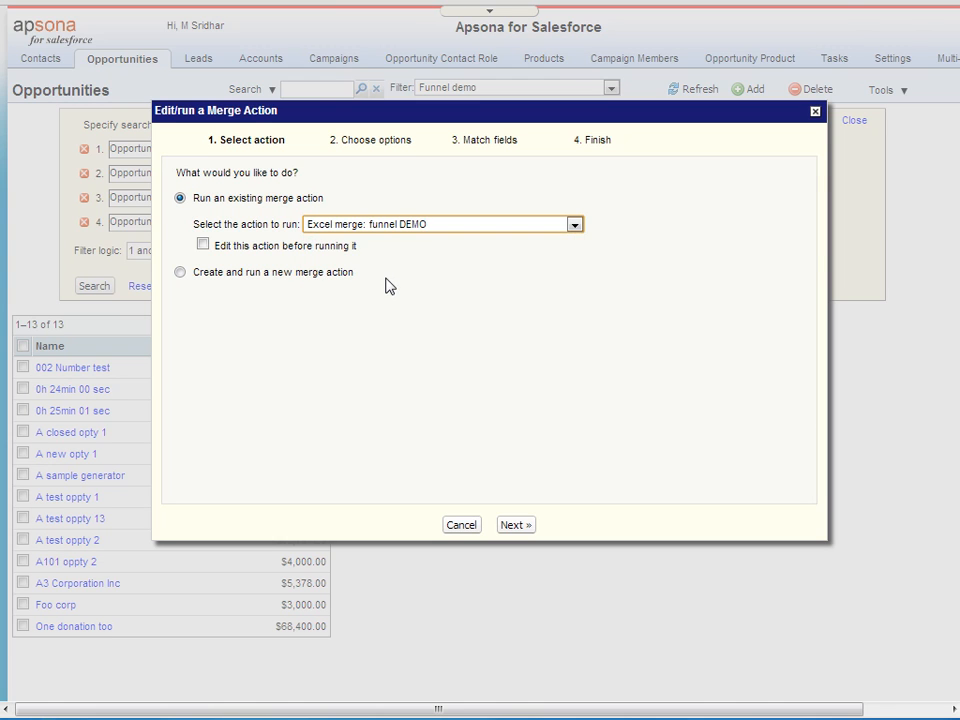
left_click(512, 528)
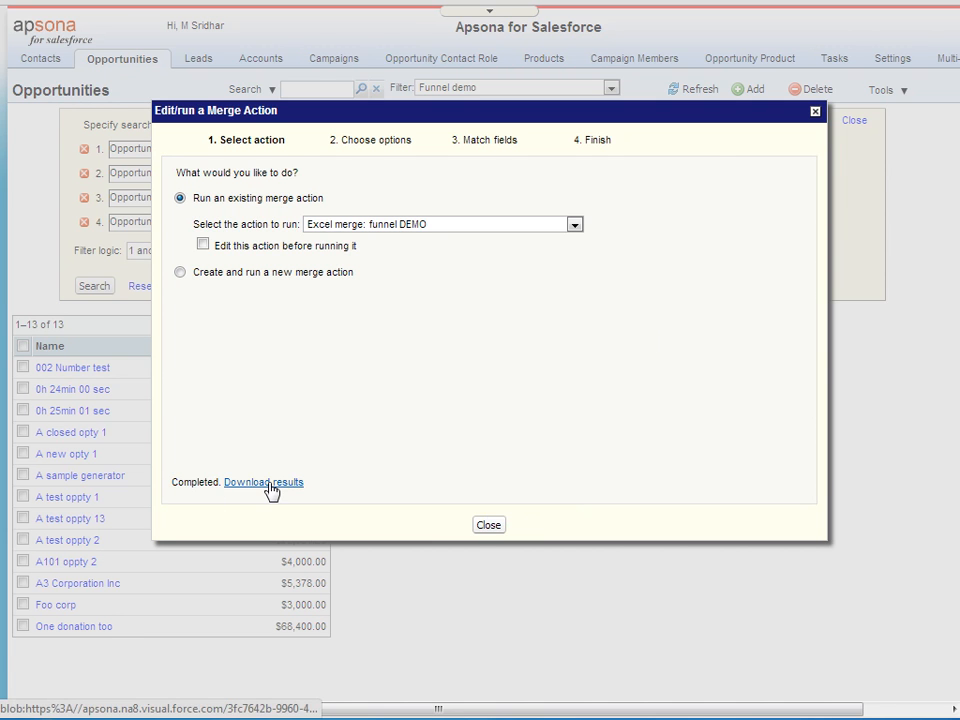
left_click(270, 487)
left_click(799, 619)
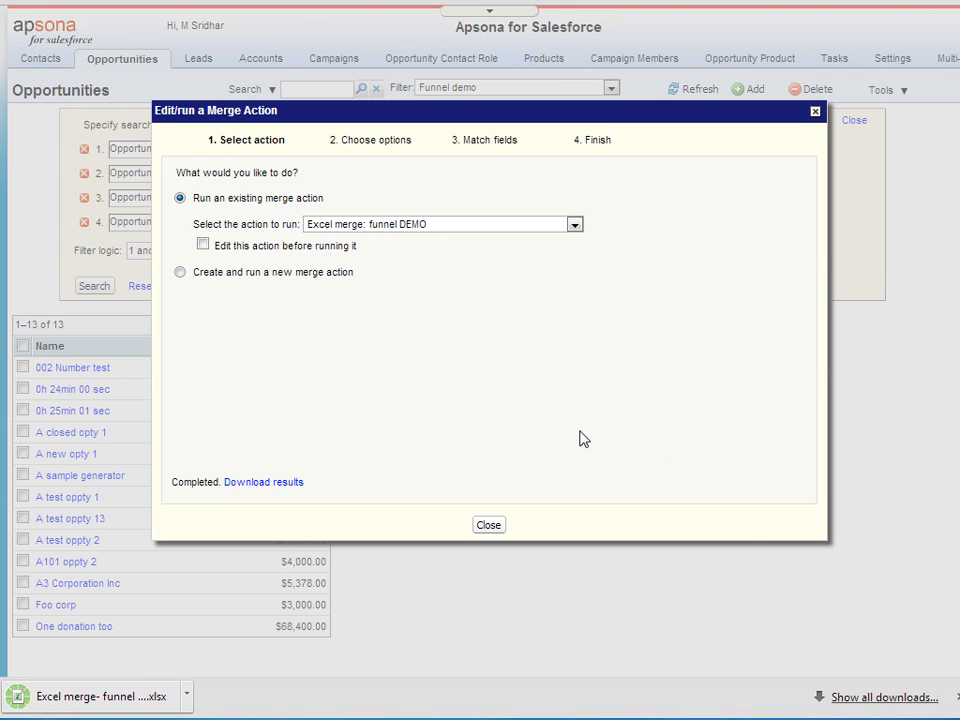
Close the finished merge run and open the saved 'Excel merge: funnel DEMO' action for editing.
left_click(493, 525)
left_click(880, 97)
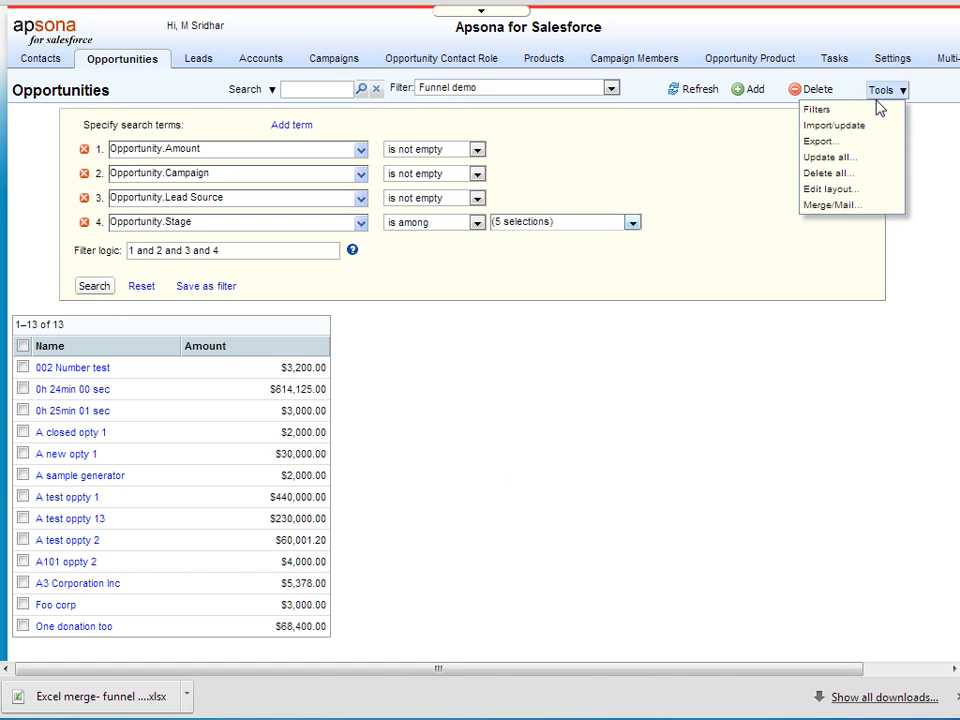
left_click(826, 207)
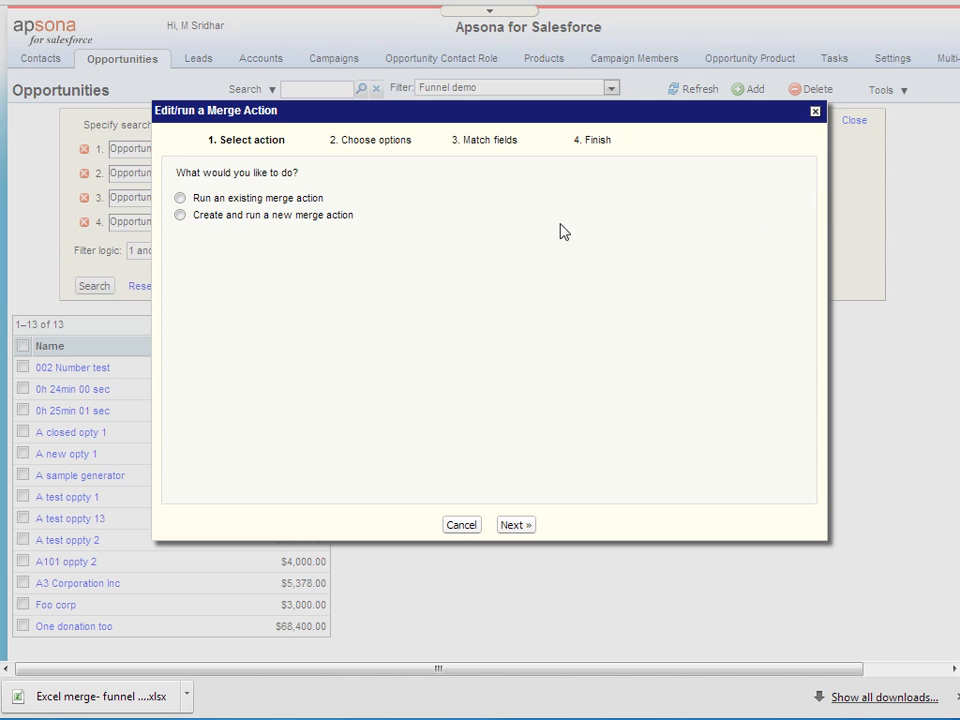
left_click(276, 205)
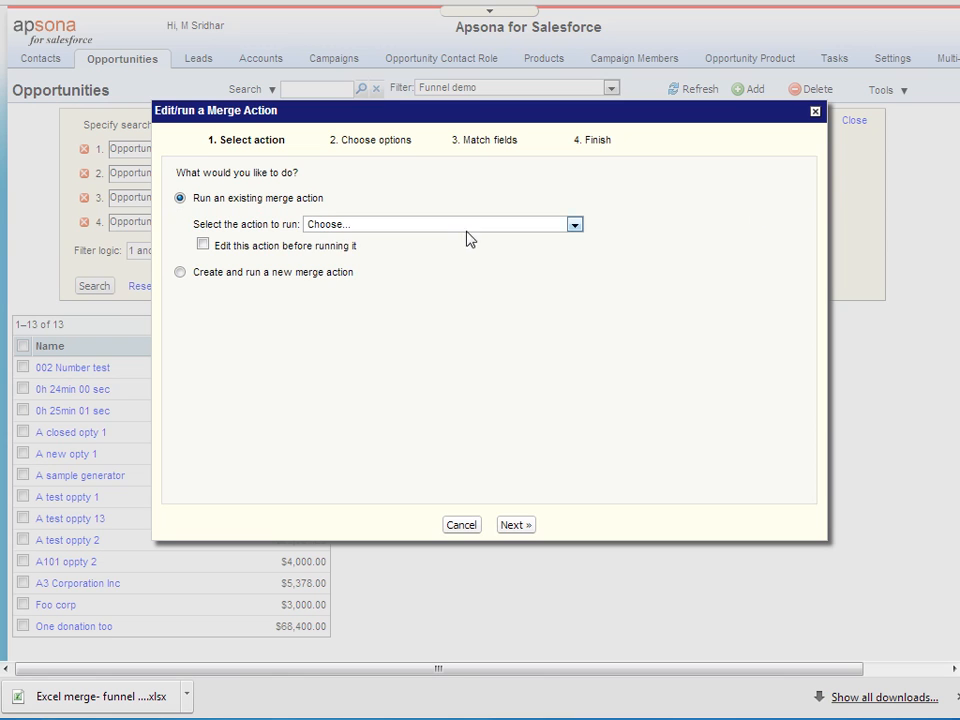
left_click(472, 230)
left_click(450, 279)
left_click(322, 248)
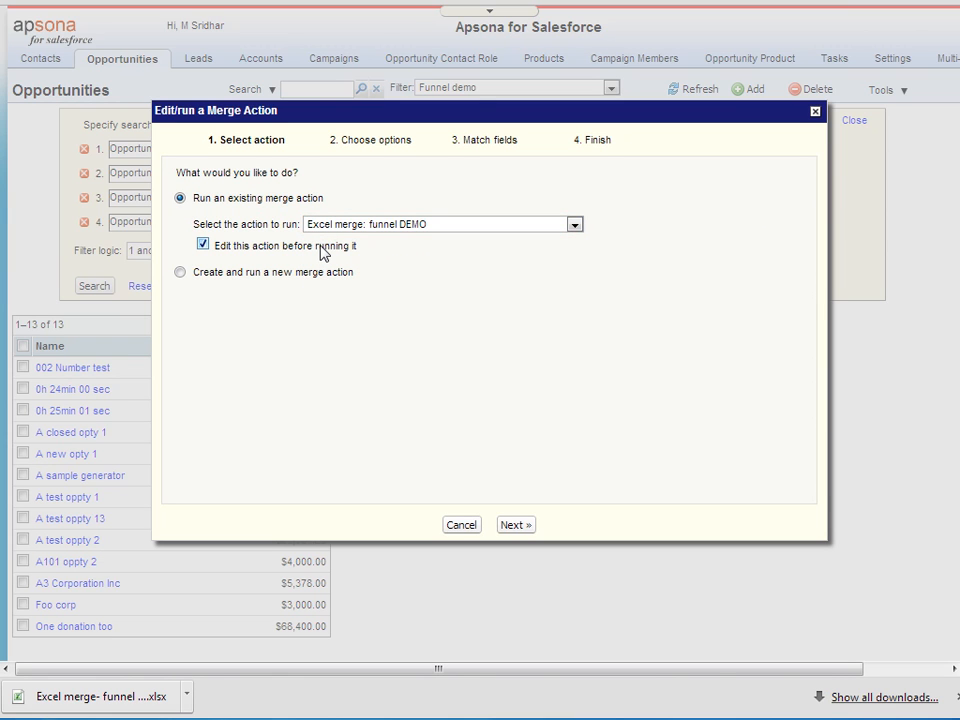
Review the Simple Opportunity Funnel xlsx v2 template and field matching, then cancel without merging.
left_click(530, 530)
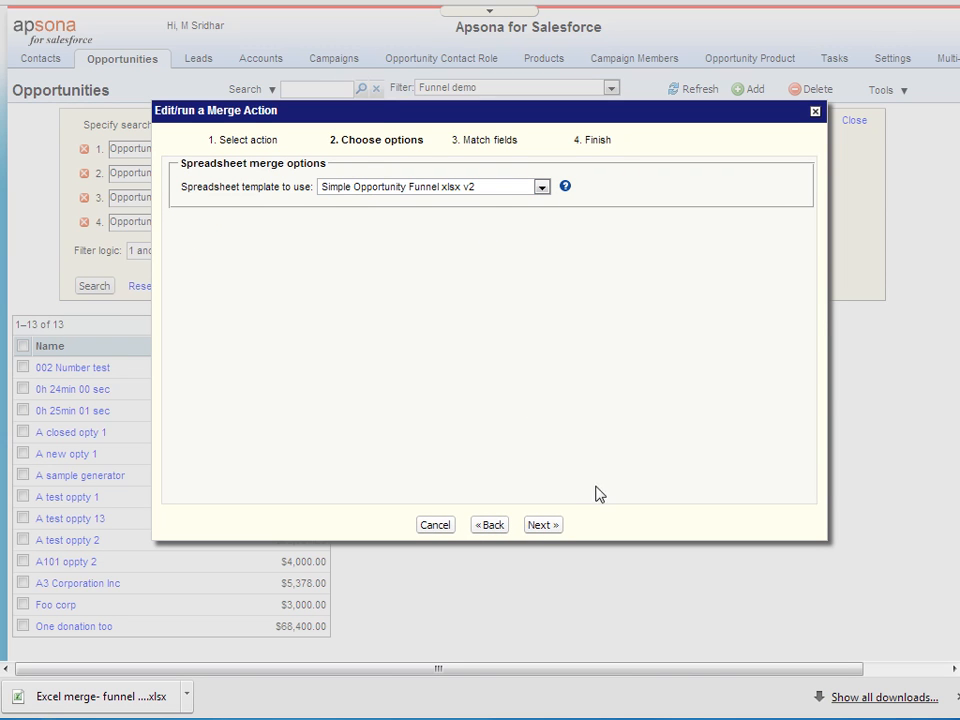
left_click(453, 190)
left_click(453, 190)
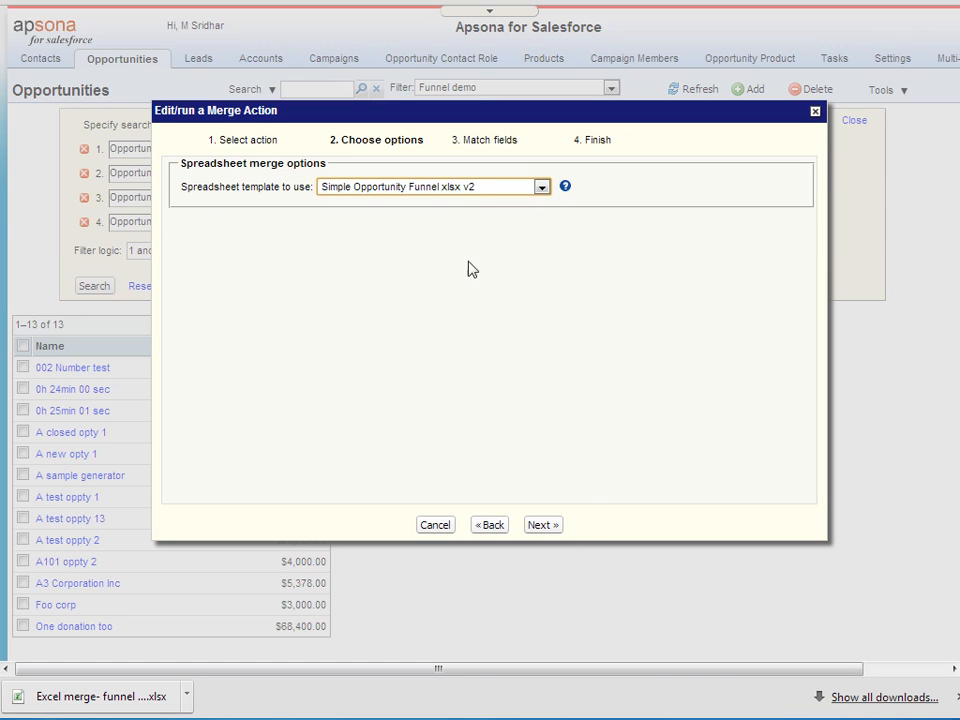
left_click(556, 525)
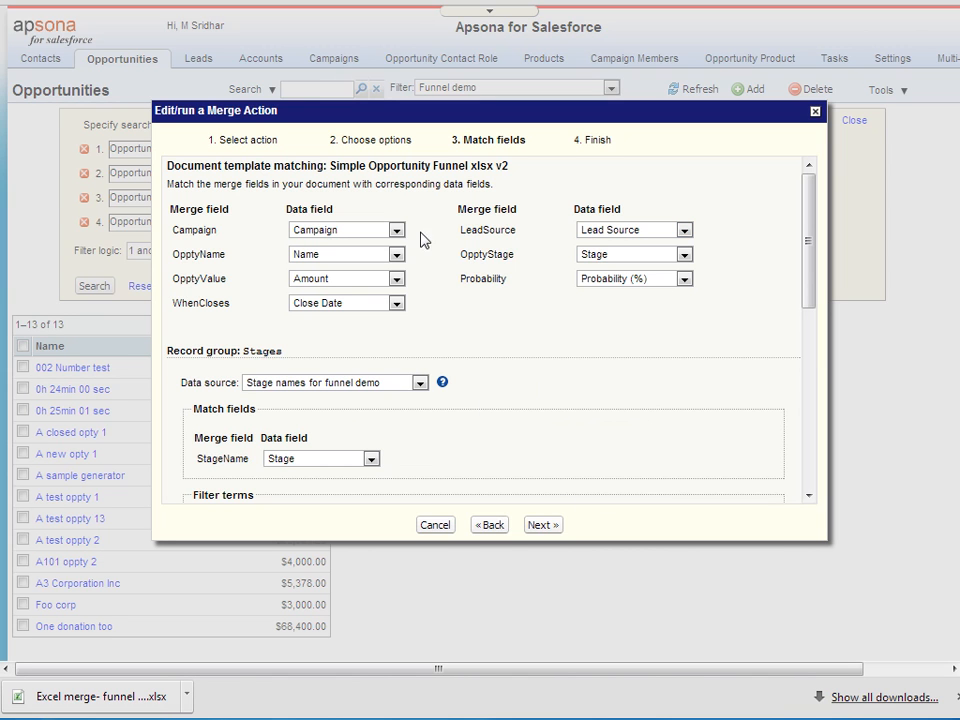
left_click(439, 525)
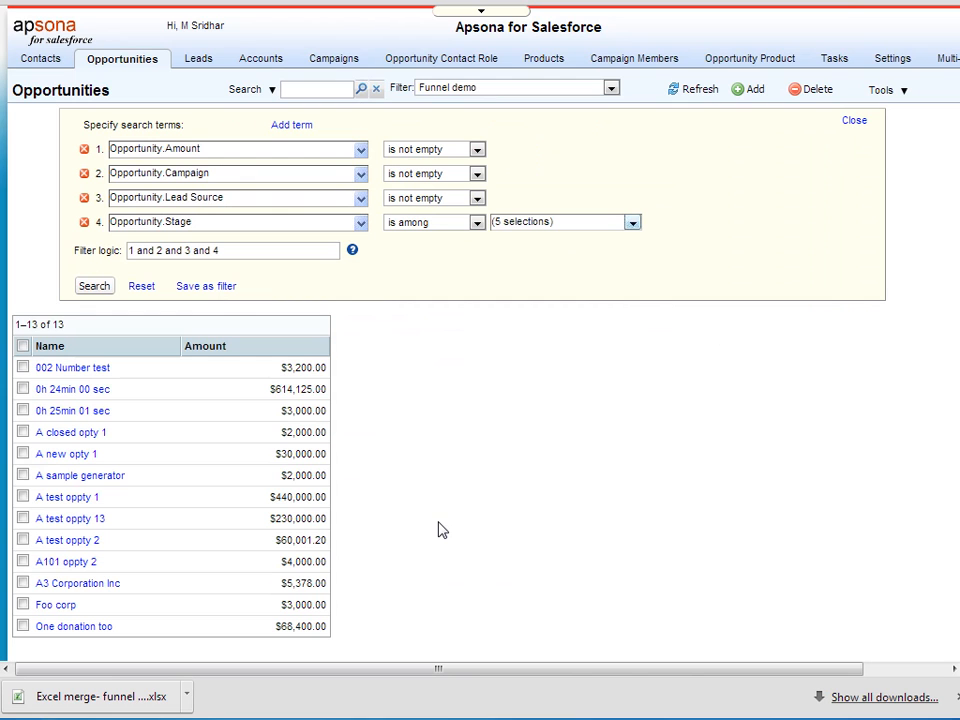